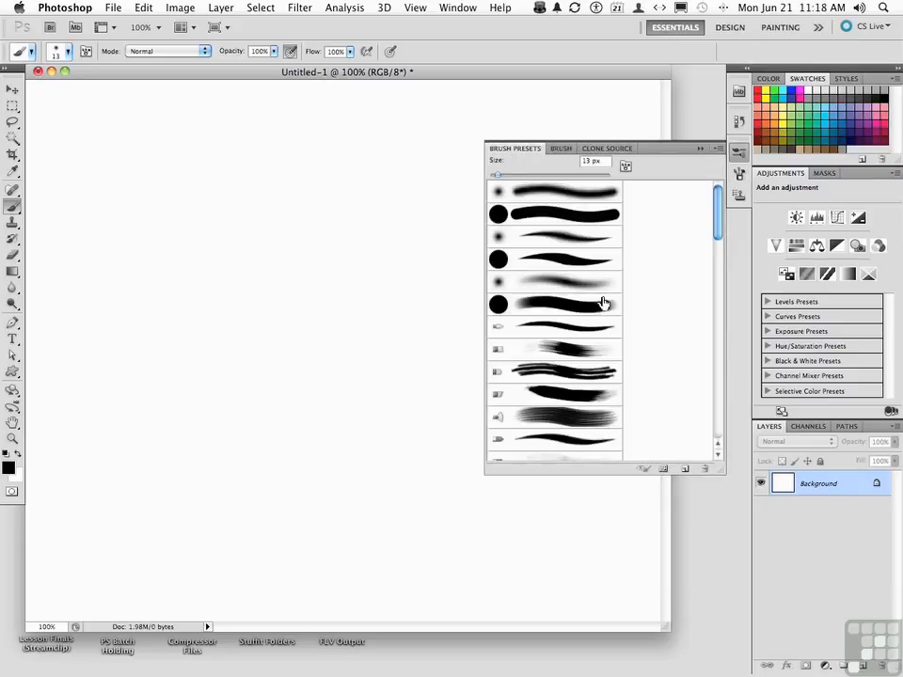
Look through the available brush presets and collapse the preset list
{"action": "scroll", "coordinate": [602, 299], "scroll_direction": "down", "scroll_amount": 6}
{"action": "scroll", "coordinate": [602, 299], "scroll_direction": "down", "scroll_amount": 10}
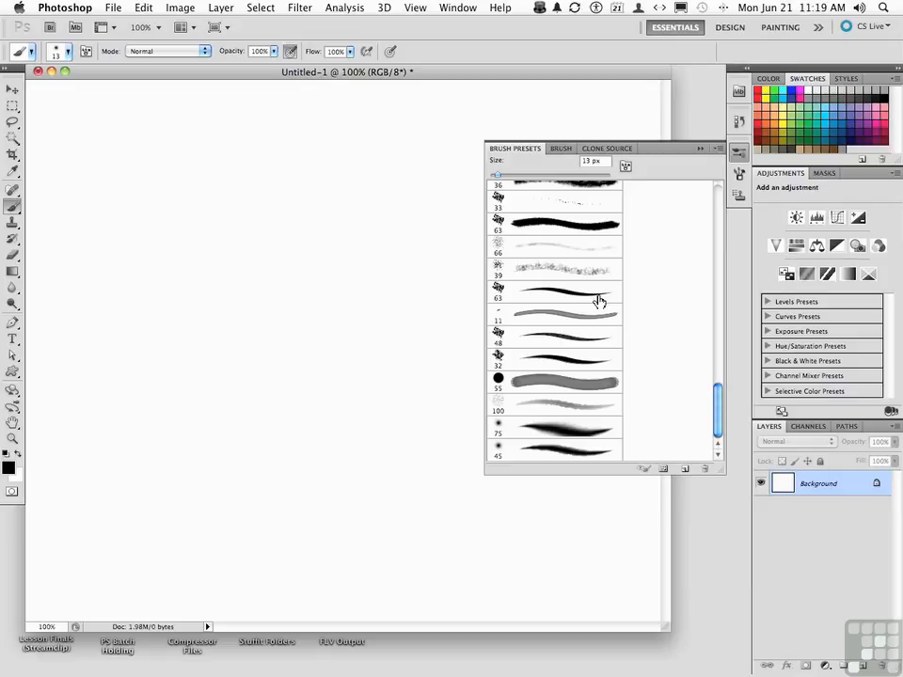
{"action": "left_click", "coordinate": [699, 148]}
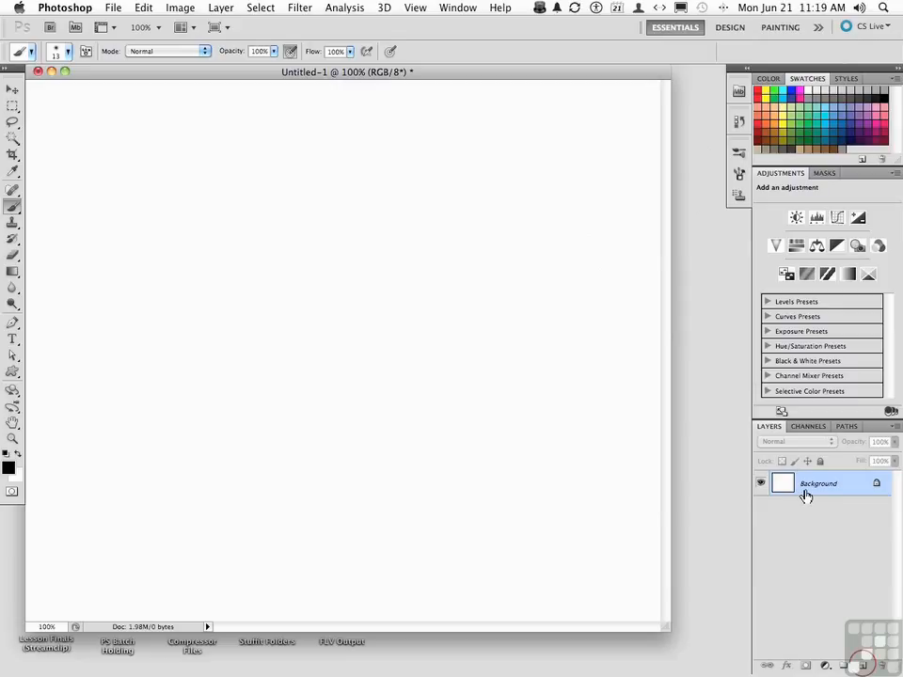
Add a new layer above the Background and choose the butterfly as the shape for the Custom Shape tool
{"action": "left_click", "coordinate": [863, 663]}
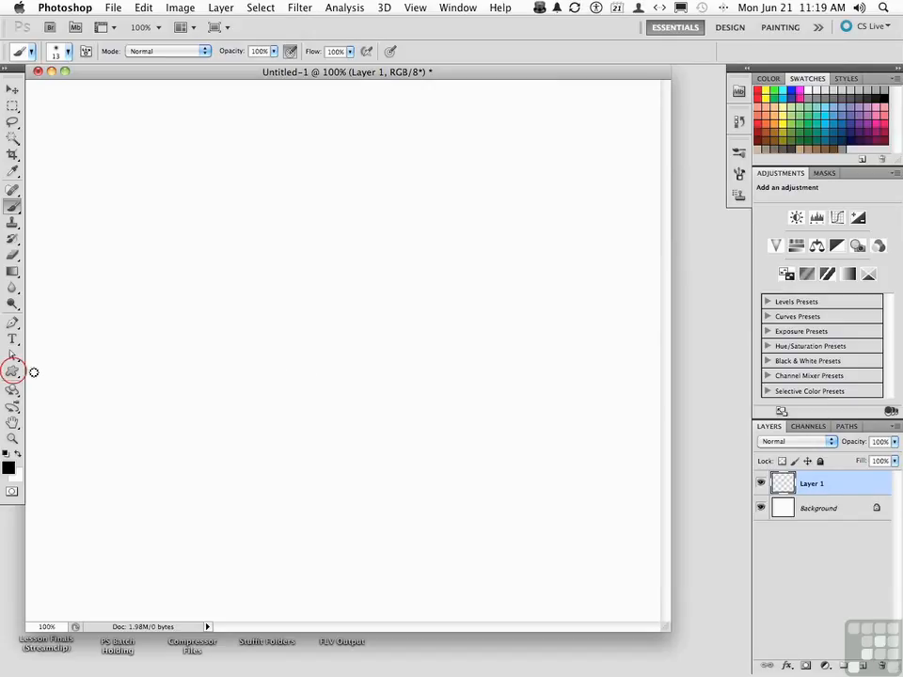
{"action": "left_click_drag", "start_coordinate": [12, 371], "coordinate": [78, 435]}
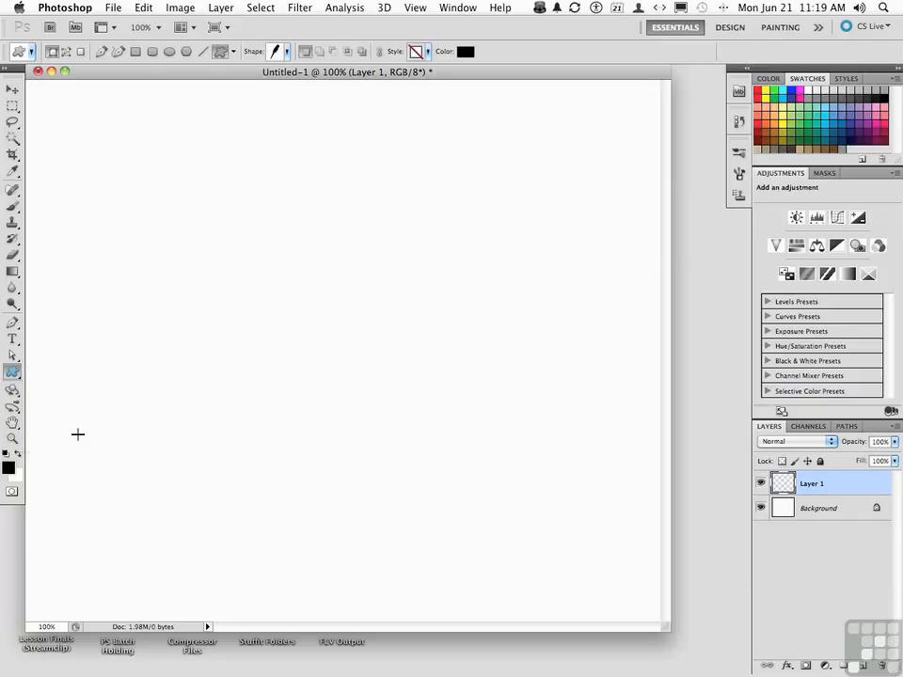
{"action": "left_click", "coordinate": [287, 53]}
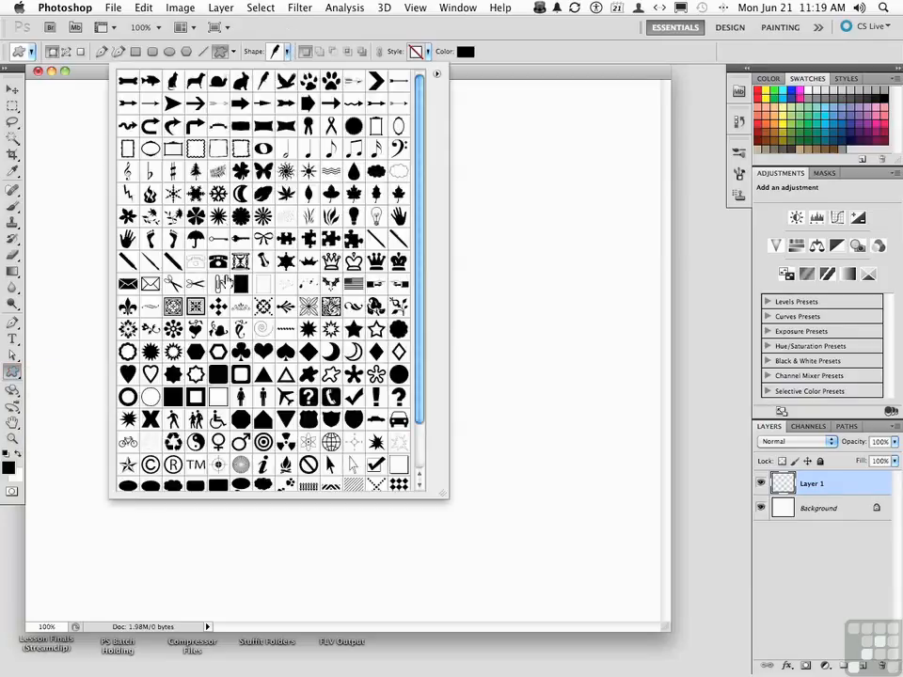
{"action": "scroll", "coordinate": [301, 306], "scroll_direction": "down", "scroll_amount": 3}
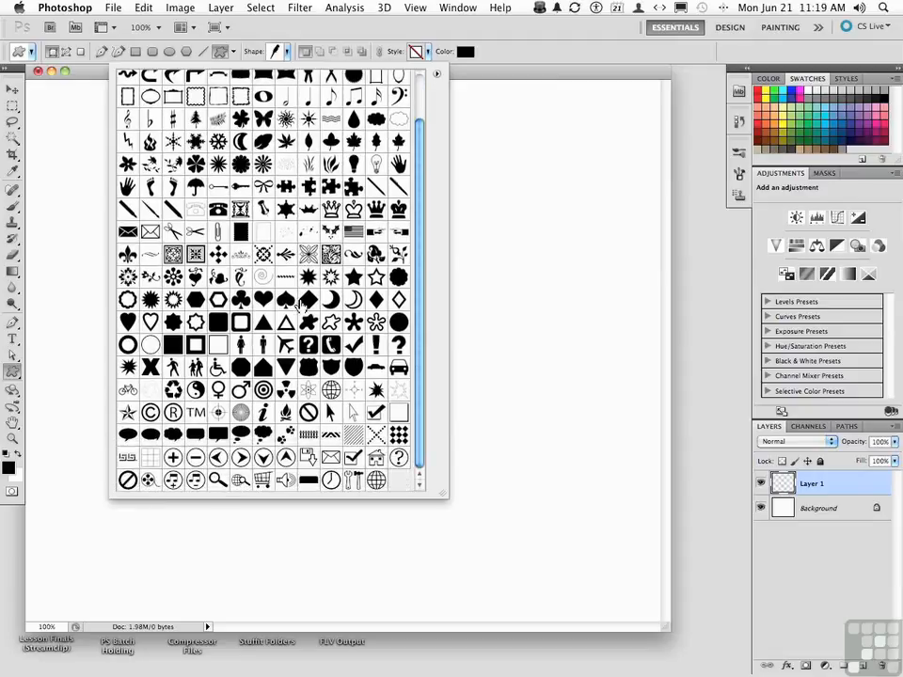
{"action": "scroll", "coordinate": [301, 305], "scroll_direction": "up", "scroll_amount": 3}
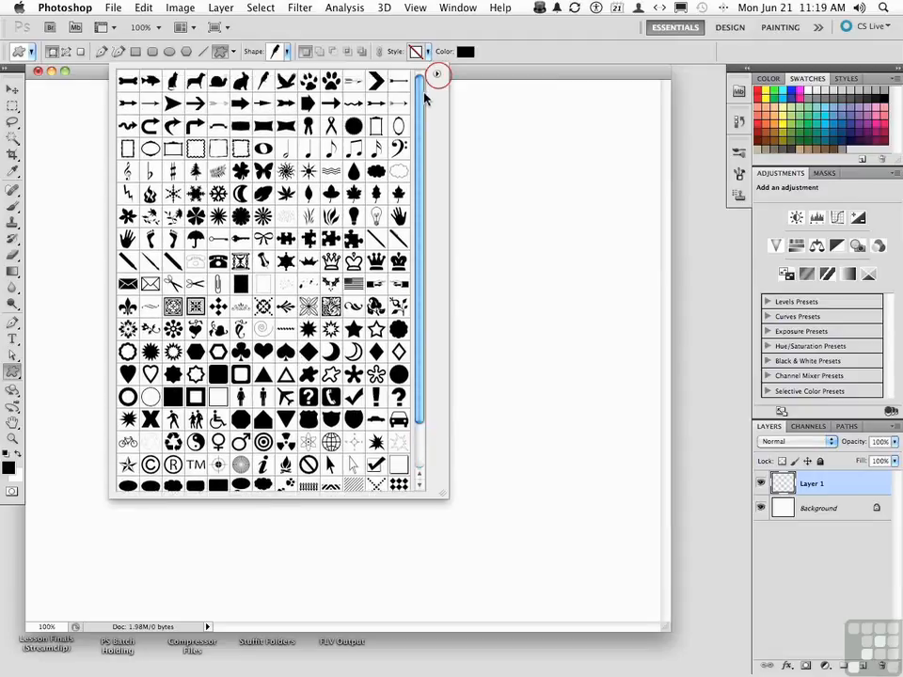
{"action": "left_click", "coordinate": [436, 74]}
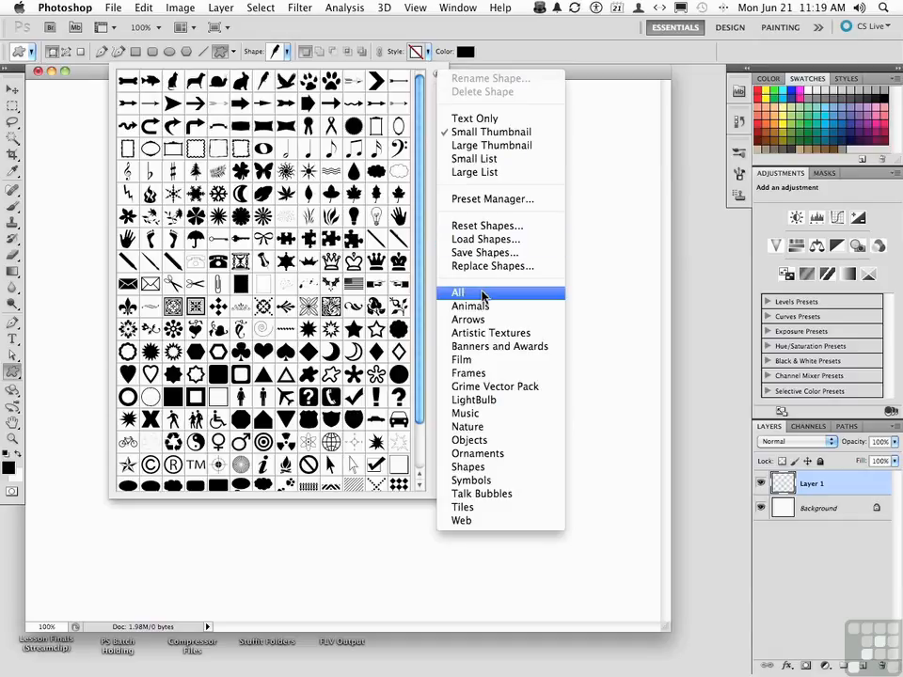
{"action": "left_click", "coordinate": [348, 218]}
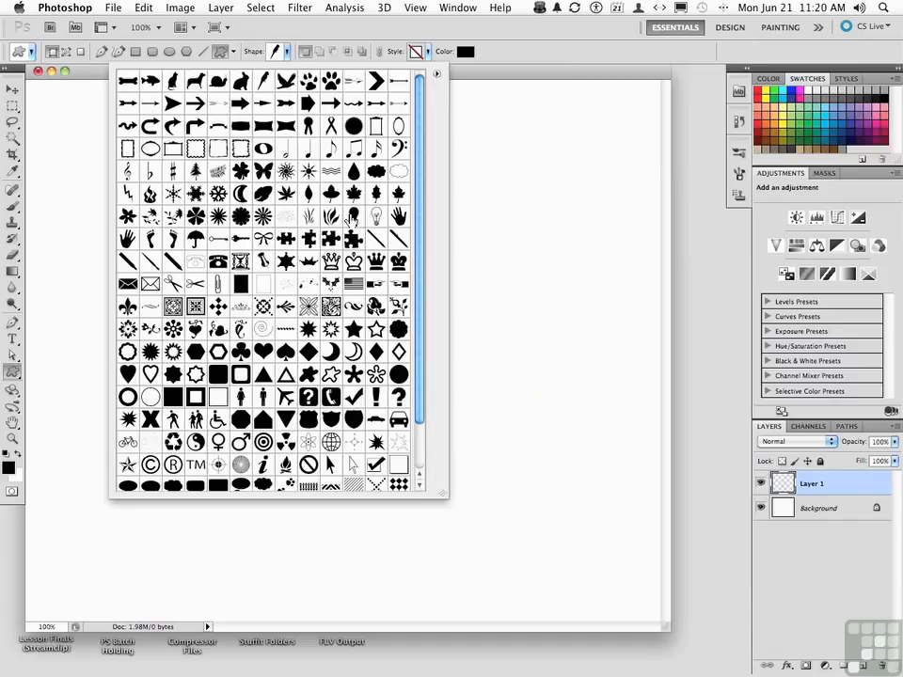
{"action": "left_click", "coordinate": [269, 174]}
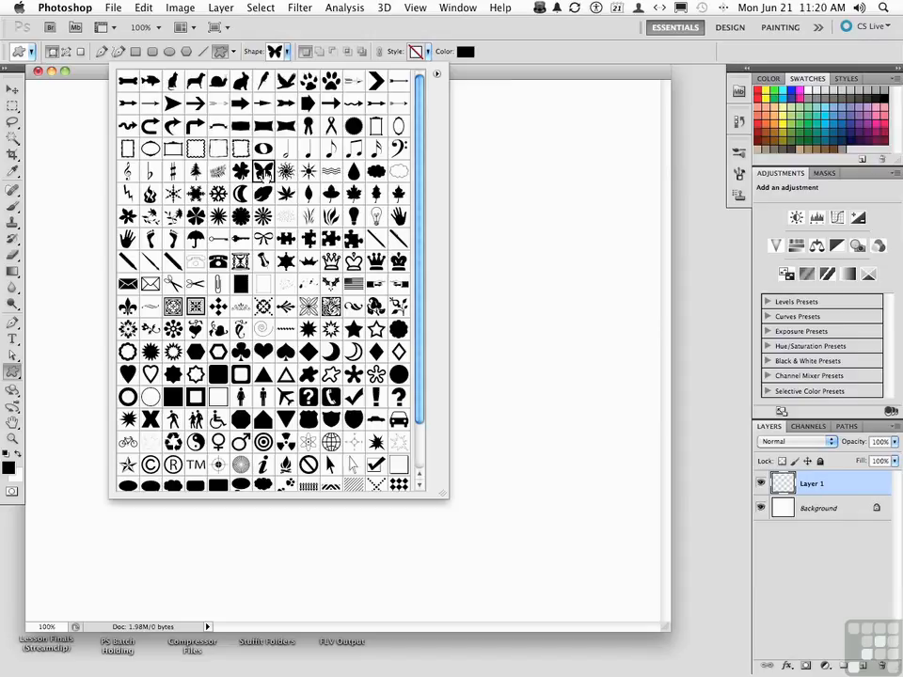
{"action": "left_click", "coordinate": [85, 143]}
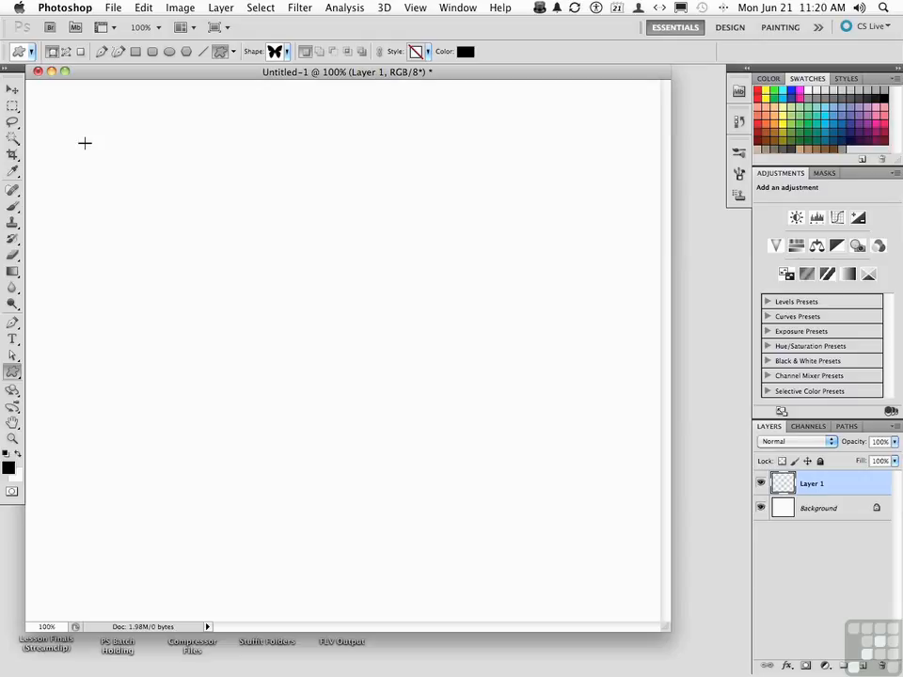
Draw a small black butterfly in Fill Pixels mode in the upper middle of the canvas on Layer 1
{"action": "left_click", "coordinate": [81, 51]}
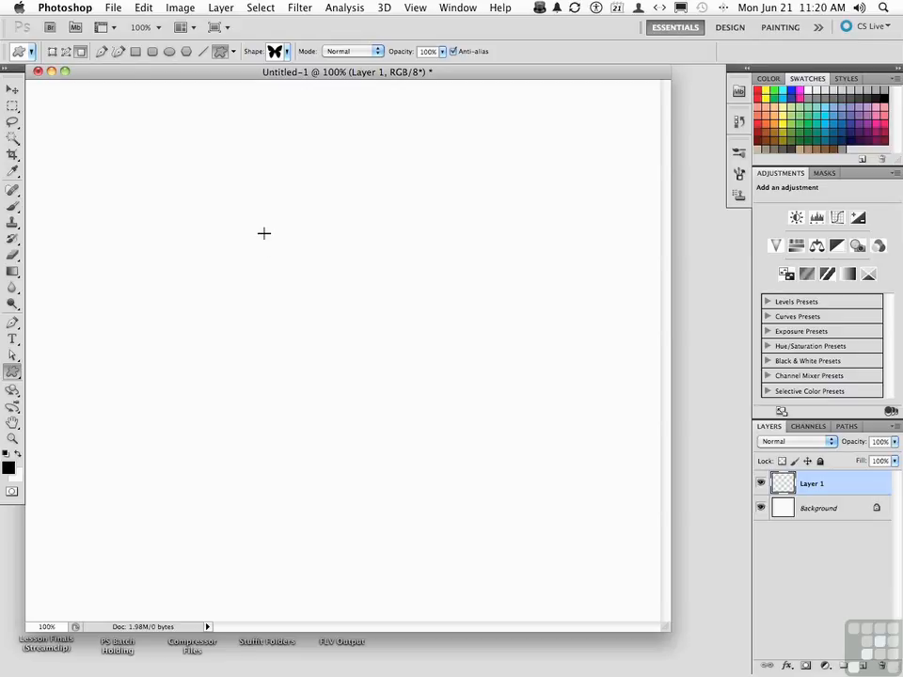
{"action": "left_click_drag", "start_coordinate": [263, 234], "coordinate": [310, 278]}
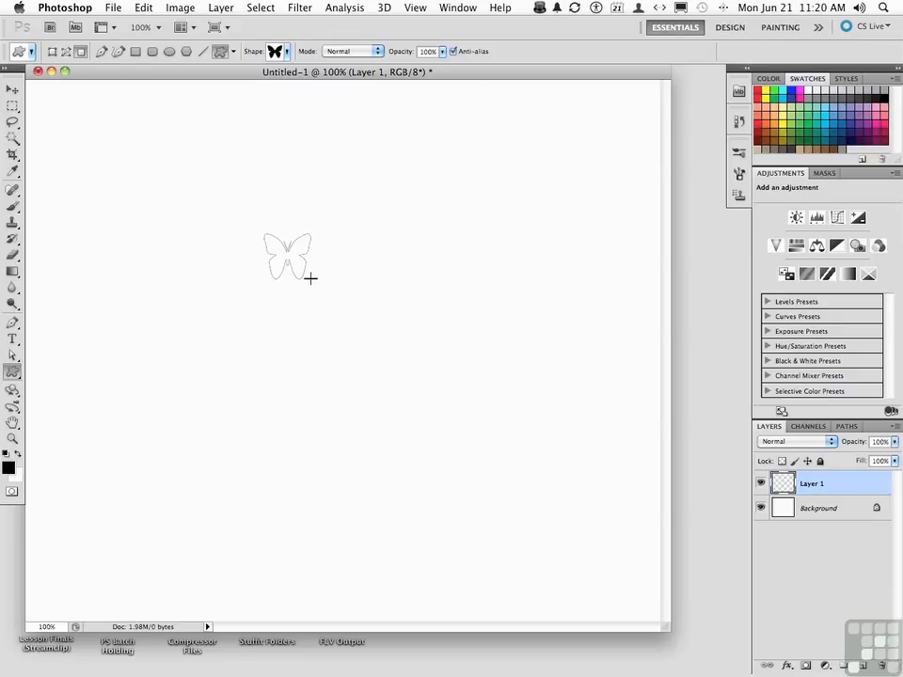
{"action": "left_click_drag", "start_coordinate": [311, 279], "coordinate": [330, 290]}
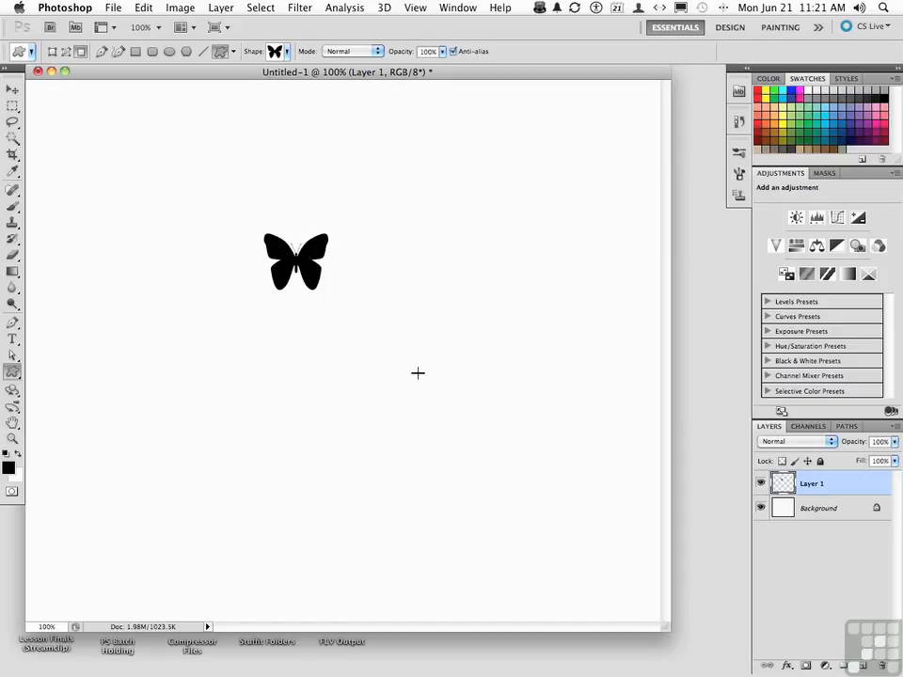
Enclose the butterfly in a tight rectangular marquee selection and hide the Background layer
{"action": "left_click", "coordinate": [13, 107]}
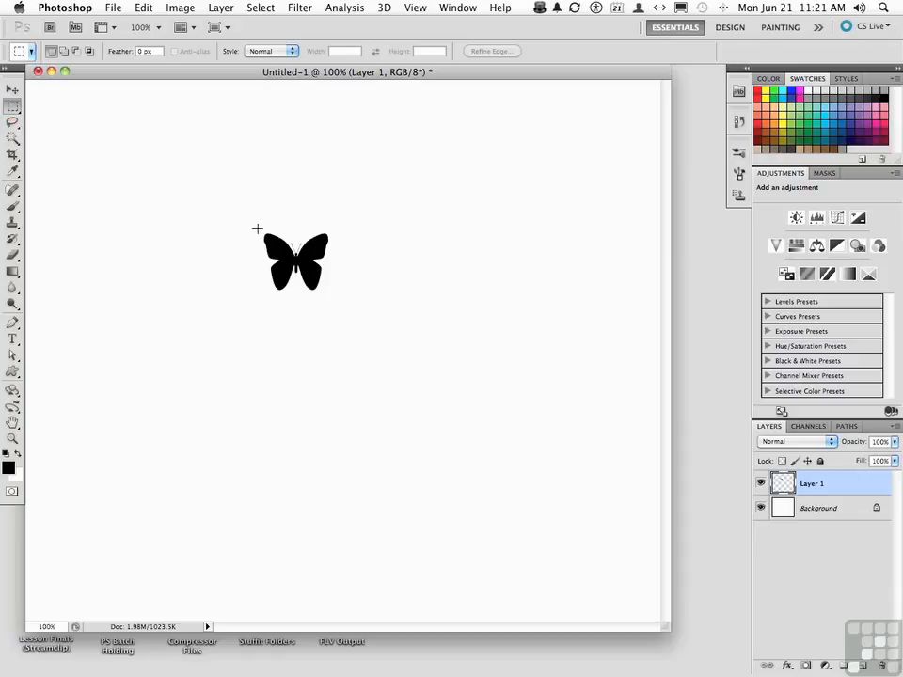
{"action": "left_click_drag", "start_coordinate": [260, 232], "coordinate": [327, 286]}
{"action": "left_click_drag", "start_coordinate": [331, 295], "coordinate": [332, 295]}
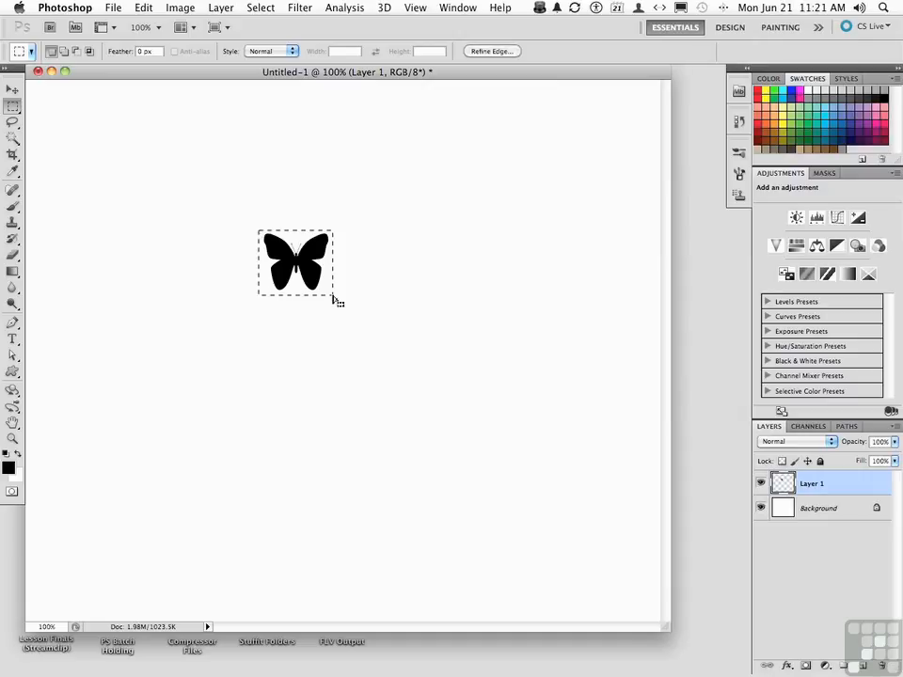
{"action": "left_click", "coordinate": [761, 509]}
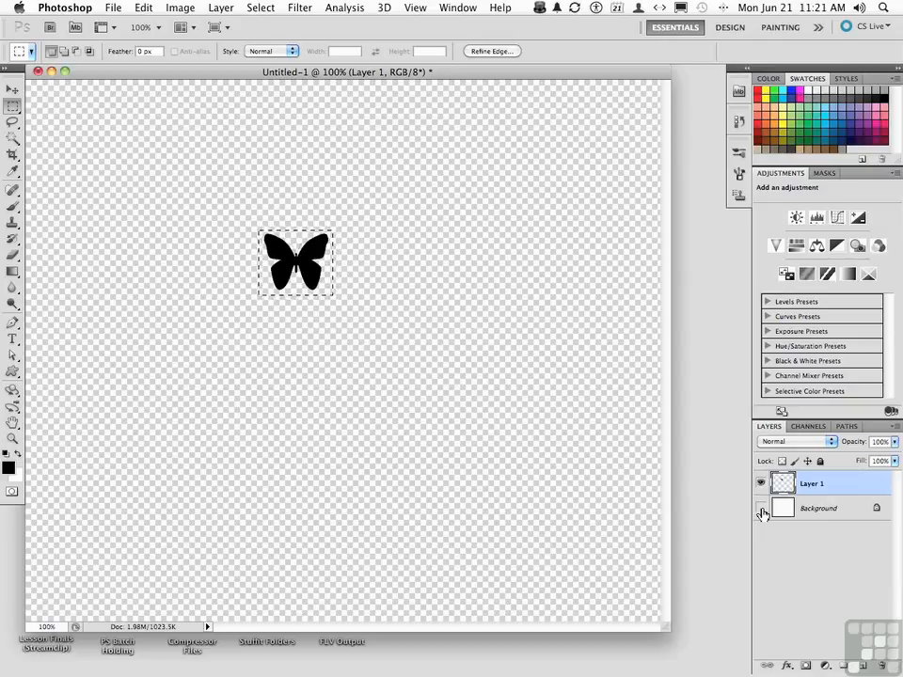
Define the selected butterfly as a brush preset named Butterfly, and delete the original artwork from Layer 1, leaving nothing selected
{"action": "left_click", "coordinate": [142, 8]}
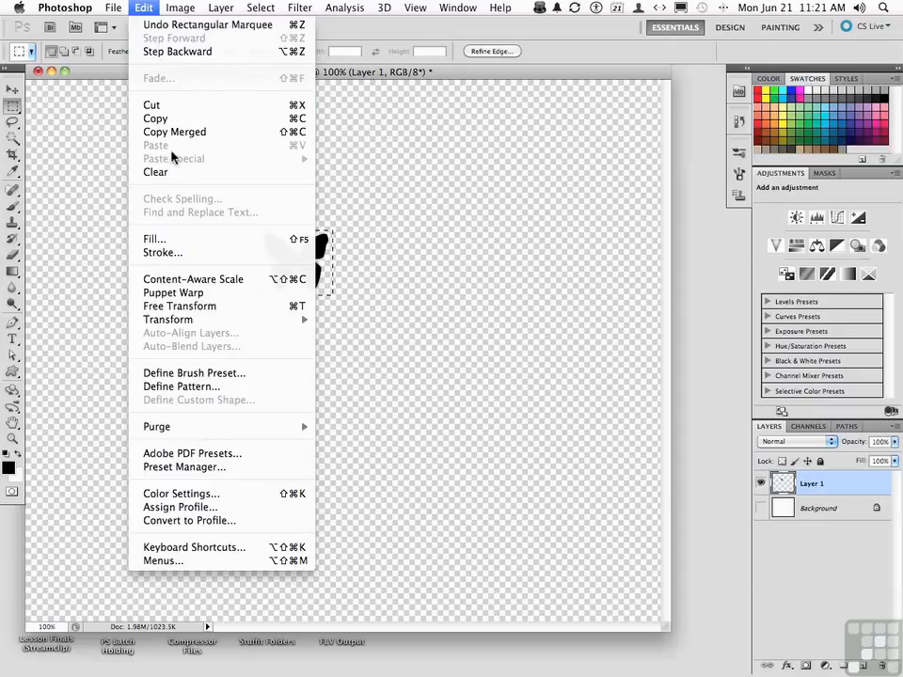
{"action": "left_click", "coordinate": [175, 373]}
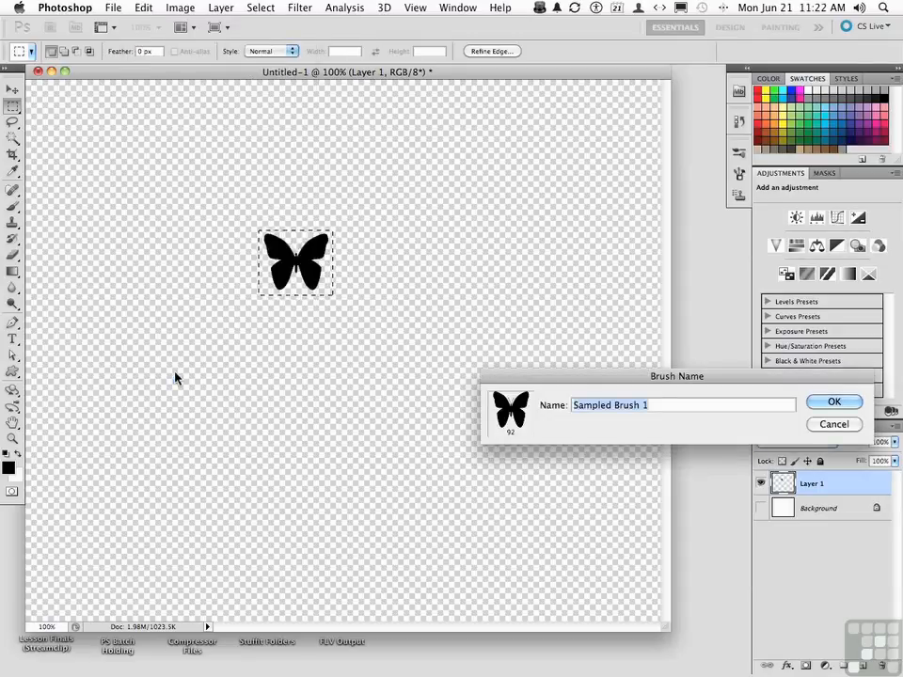
{"action": "type", "text": "Butterfly"}
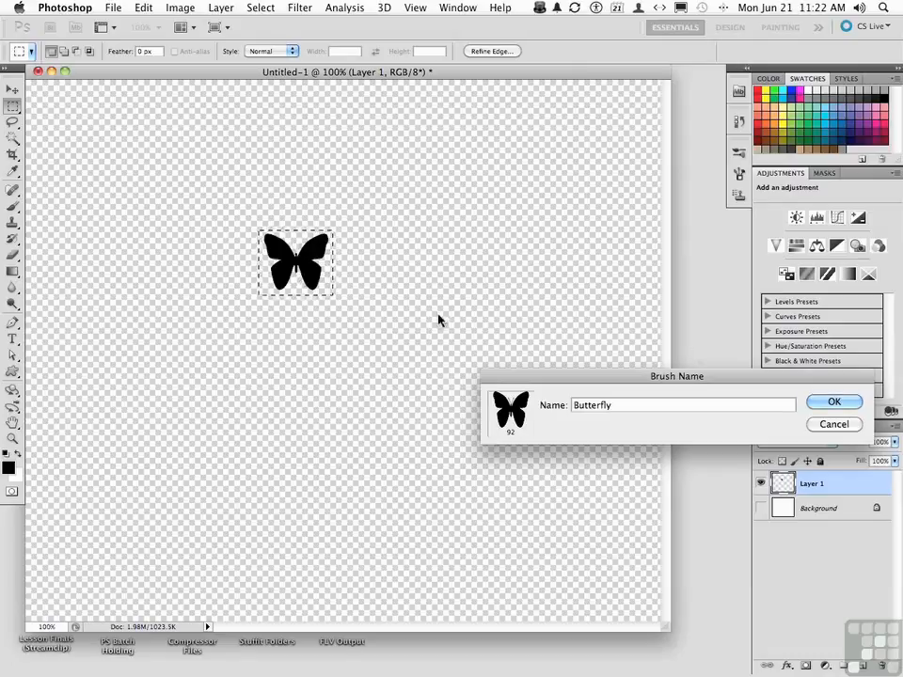
{"action": "left_click", "coordinate": [827, 400]}
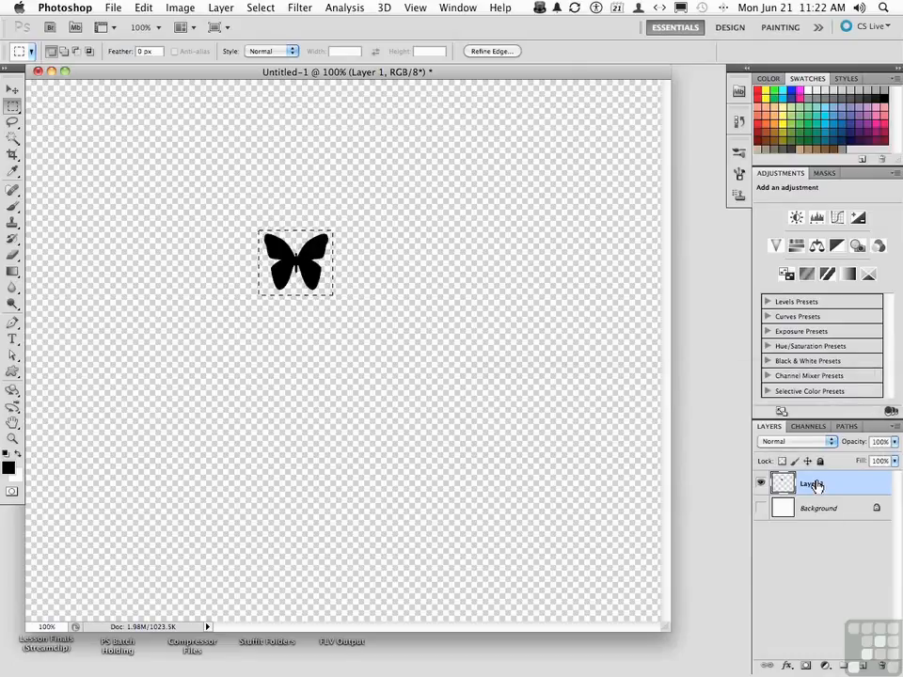
{"action": "key", "text": "Delete"}
{"action": "key", "text": "super+d"}
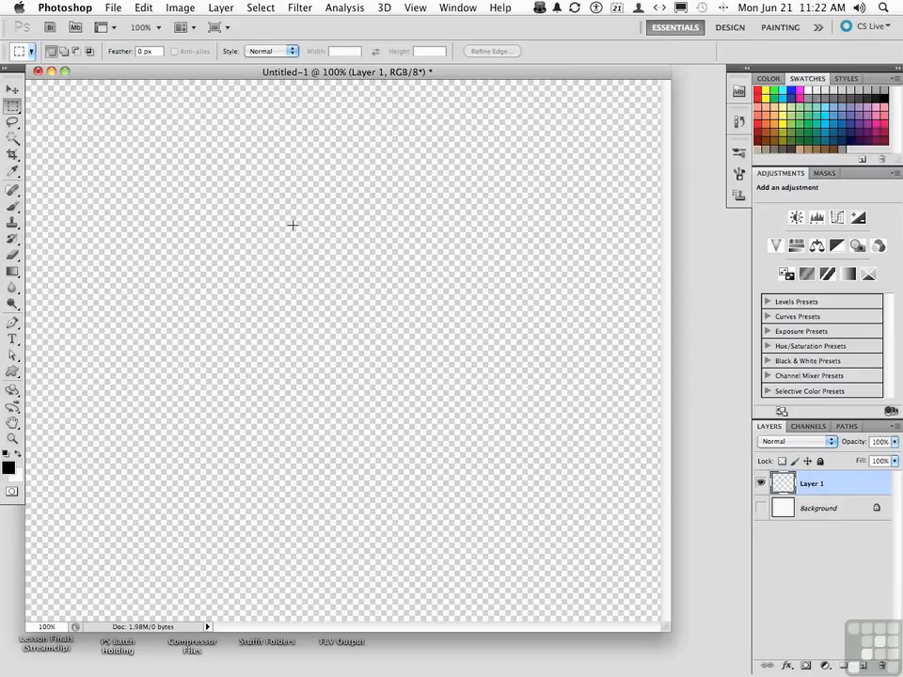
Activate the Brush tool with the 92 px Butterfly preset
{"action": "left_click", "coordinate": [13, 209]}
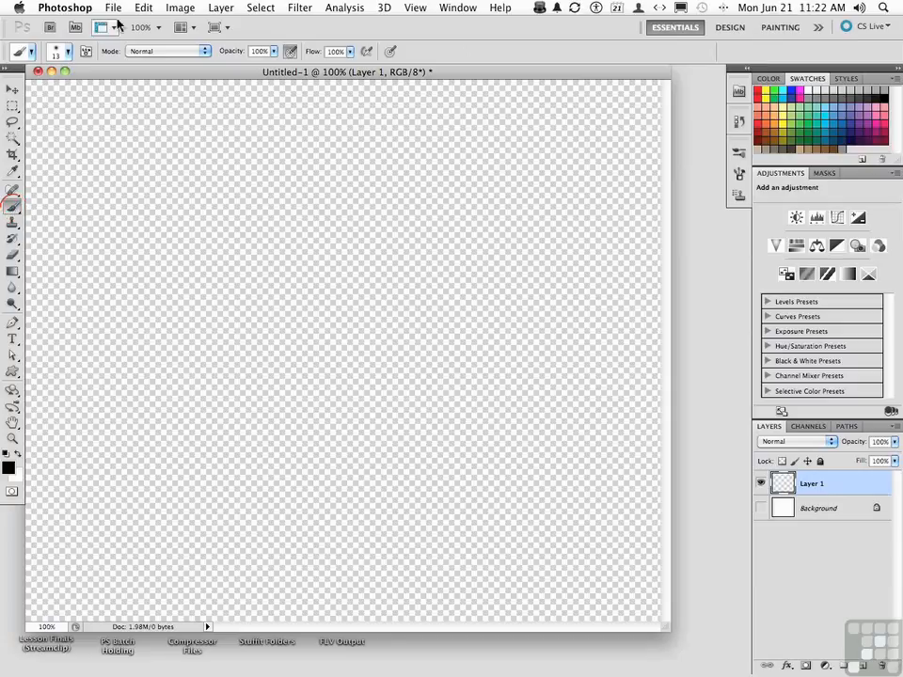
{"action": "left_click", "coordinate": [89, 54]}
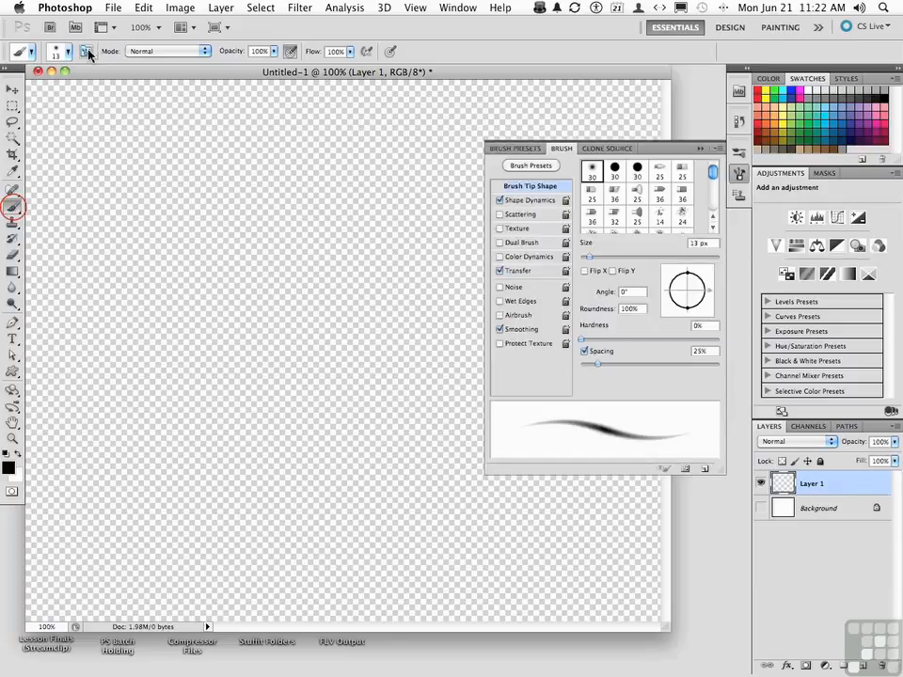
{"action": "left_click", "coordinate": [508, 150]}
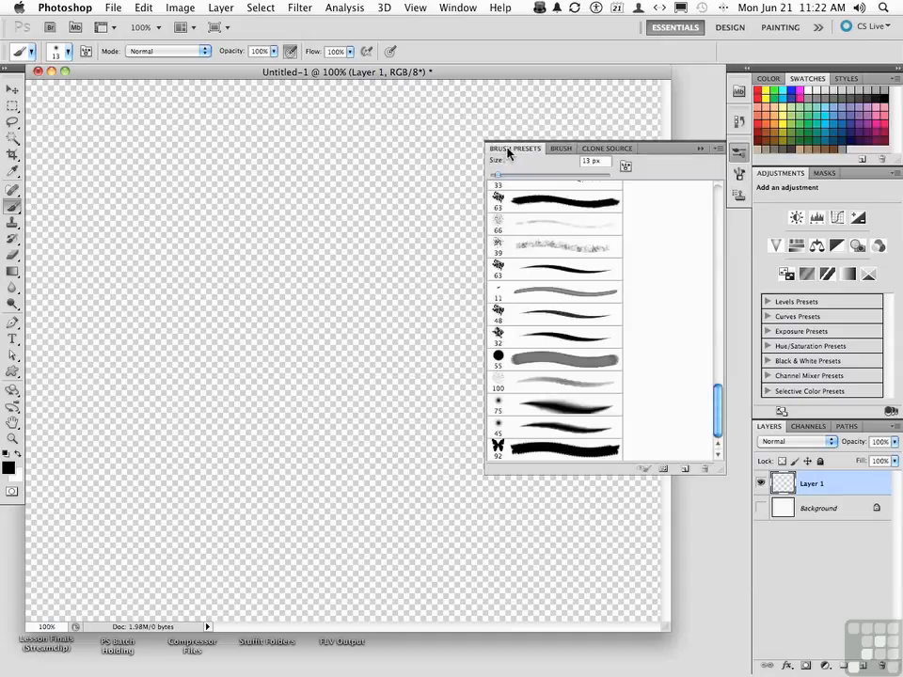
{"action": "left_click", "coordinate": [534, 452]}
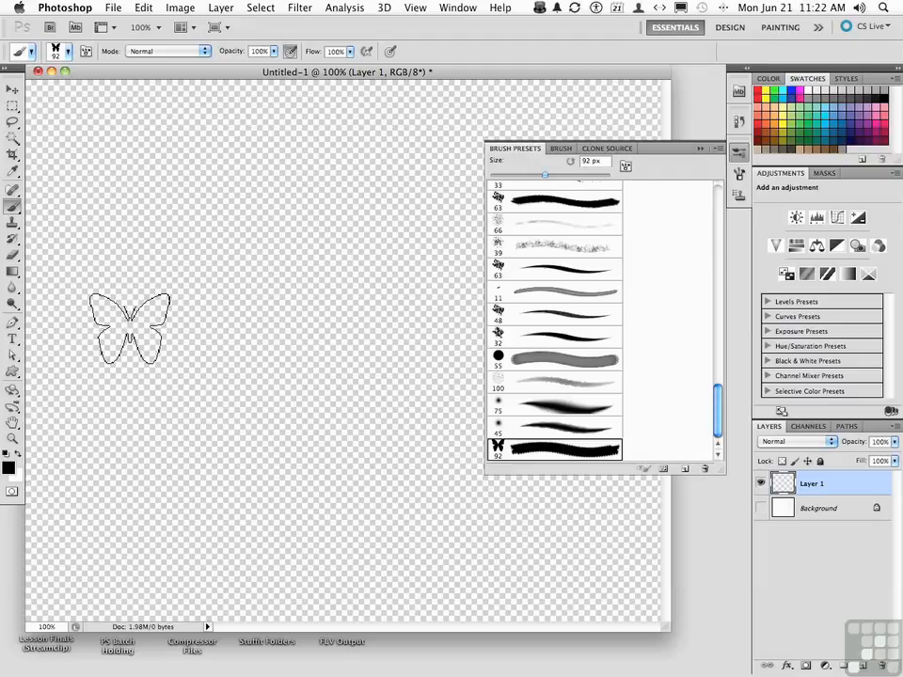
Paint a test stroke across the canvas with the butterfly brush and undo it
{"action": "mouse_move", "coordinate": [125, 340]}
{"action": "left_mouse_down"}
{"action": "mouse_move", "coordinate": [305, 253]}
{"action": "mouse_move", "coordinate": [453, 269]}
{"action": "left_mouse_up"}
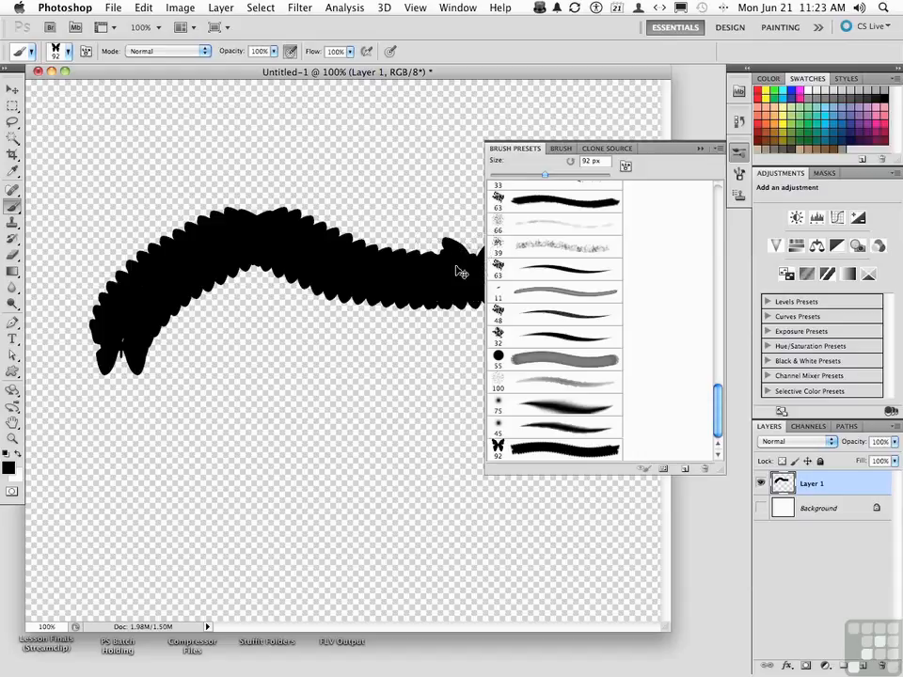
{"action": "key", "text": "ctrl+z"}
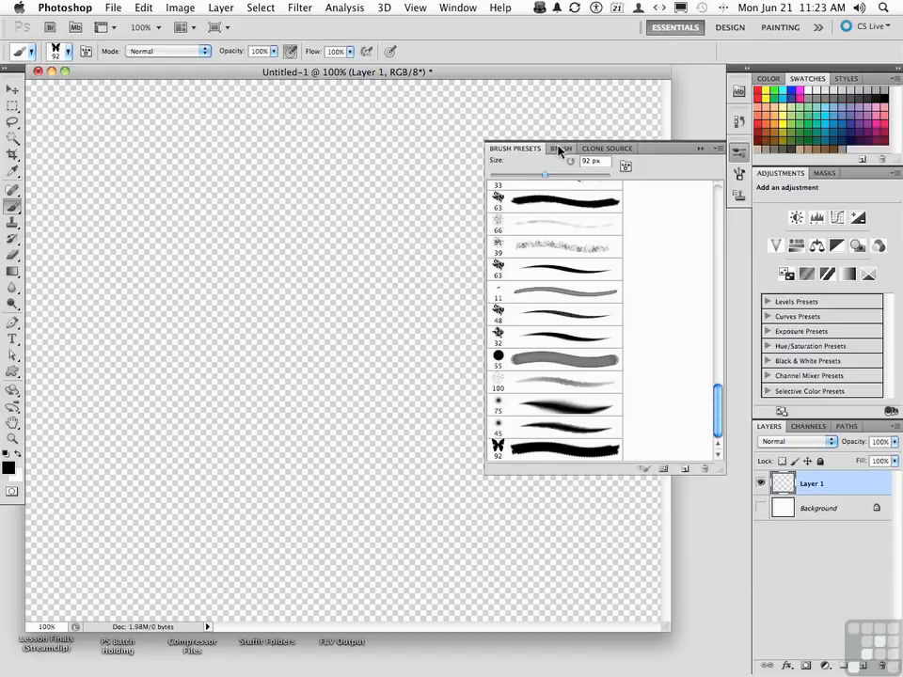
Enable Scattering for the butterfly brush on both axes and set the scatter amount to 480%
{"action": "left_click", "coordinate": [560, 149]}
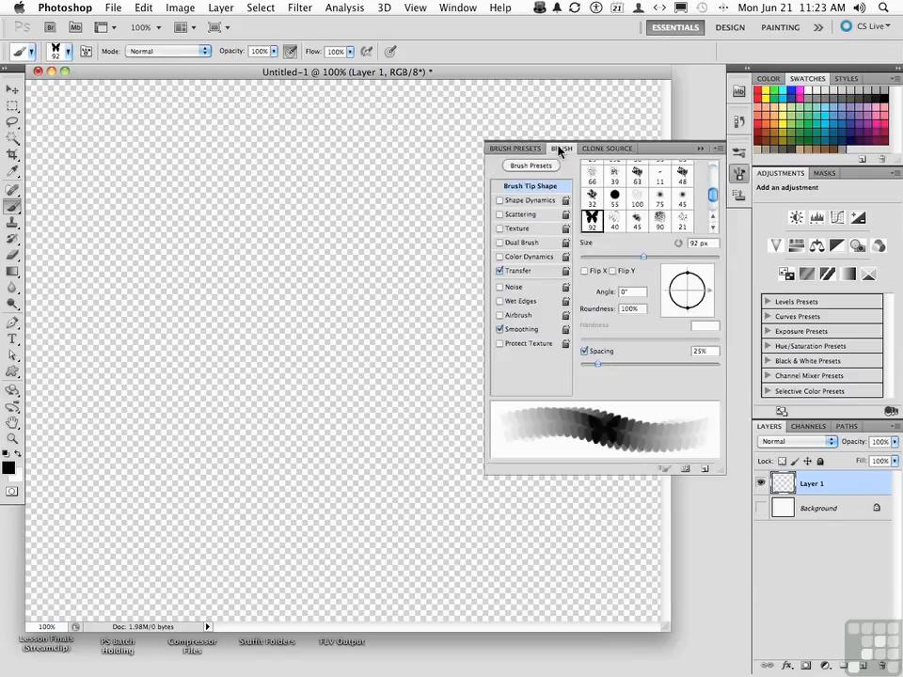
{"action": "left_click", "coordinate": [511, 215]}
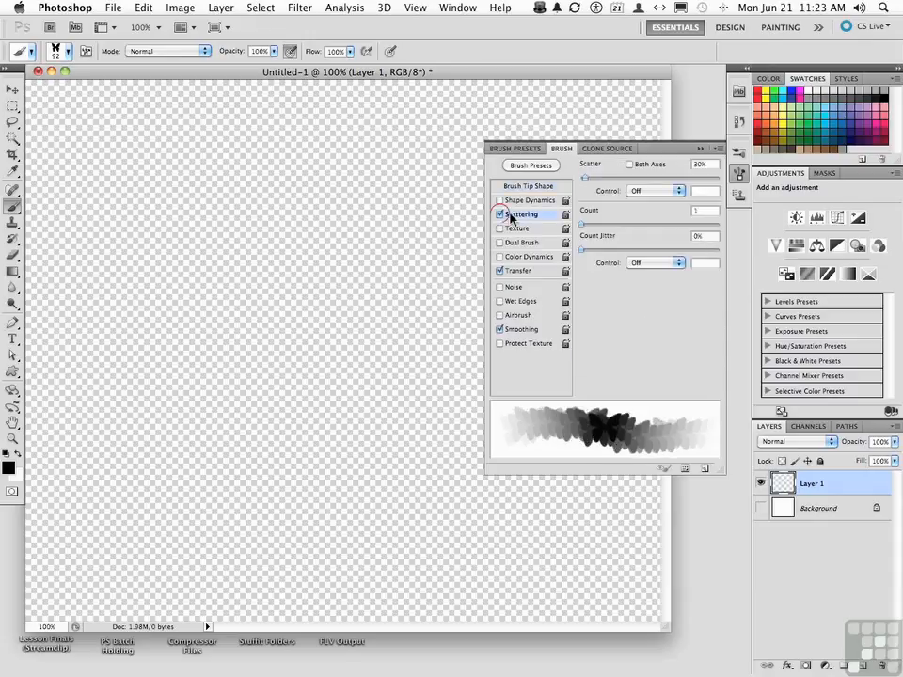
{"action": "left_click", "coordinate": [630, 164]}
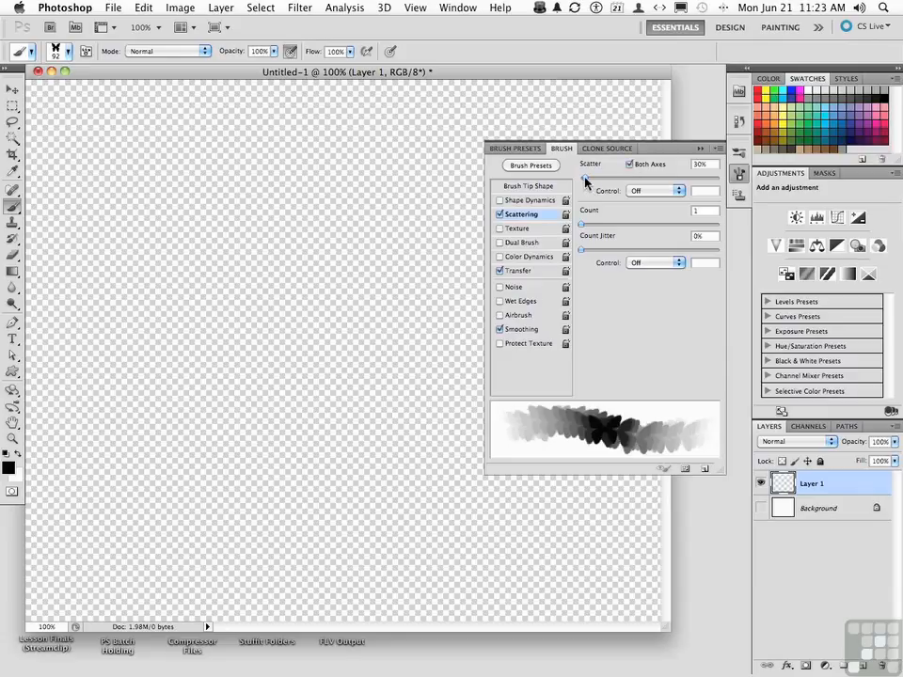
{"action": "left_click_drag", "start_coordinate": [585, 180], "coordinate": [647, 178]}
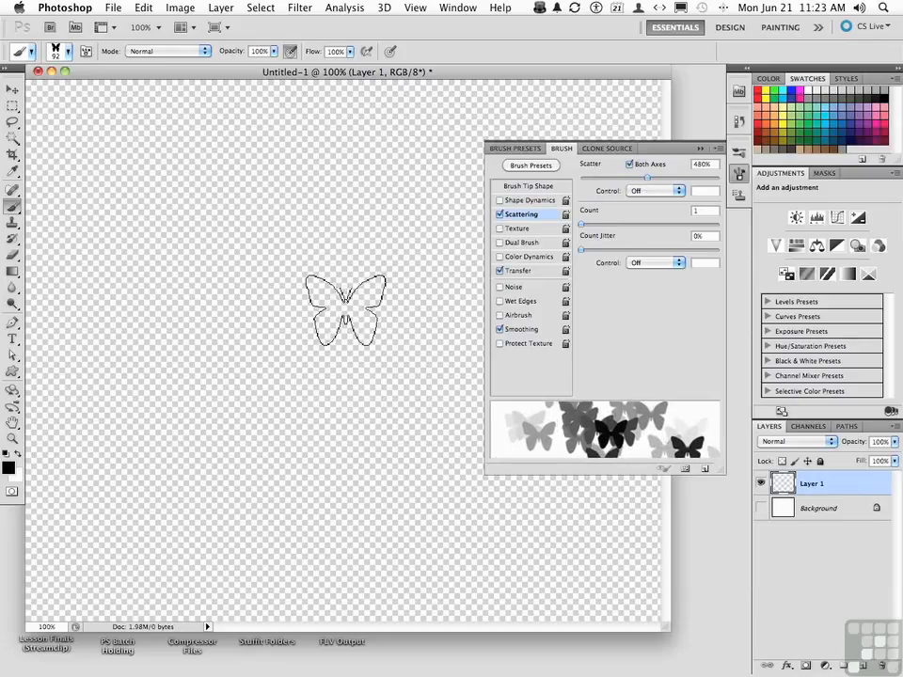
Paint a test stroke with the scattered butterfly brush and undo it
{"action": "left_click", "coordinate": [198, 365]}
{"action": "mouse_move", "coordinate": [198, 365]}
{"action": "left_mouse_down"}
{"action": "mouse_move", "coordinate": [308, 282]}
{"action": "mouse_move", "coordinate": [339, 343]}
{"action": "mouse_move", "coordinate": [327, 414]}
{"action": "mouse_move", "coordinate": [258, 479]}
{"action": "left_mouse_up"}
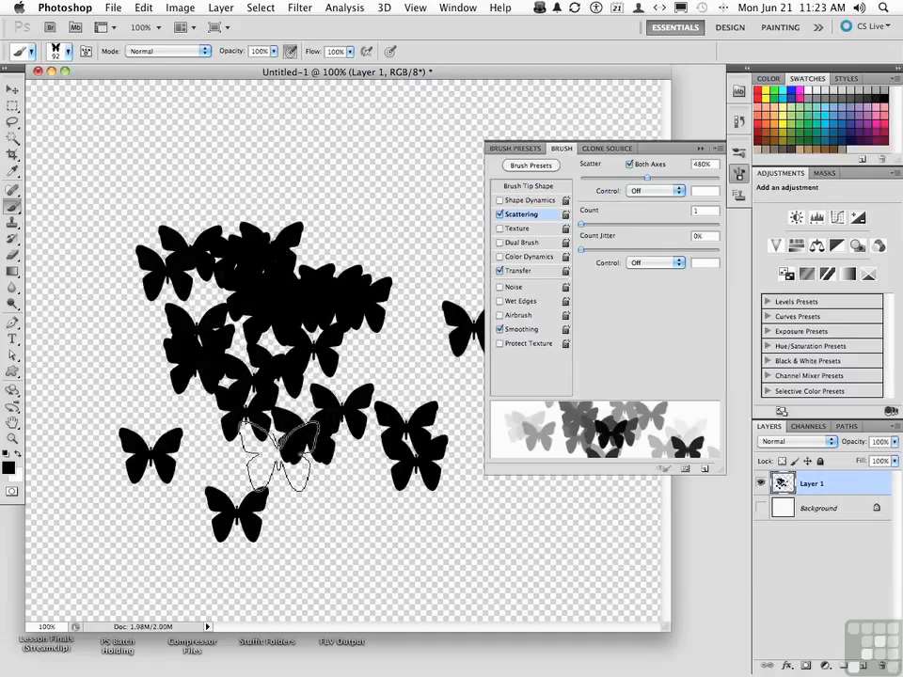
{"action": "key", "text": "ctrl+z"}
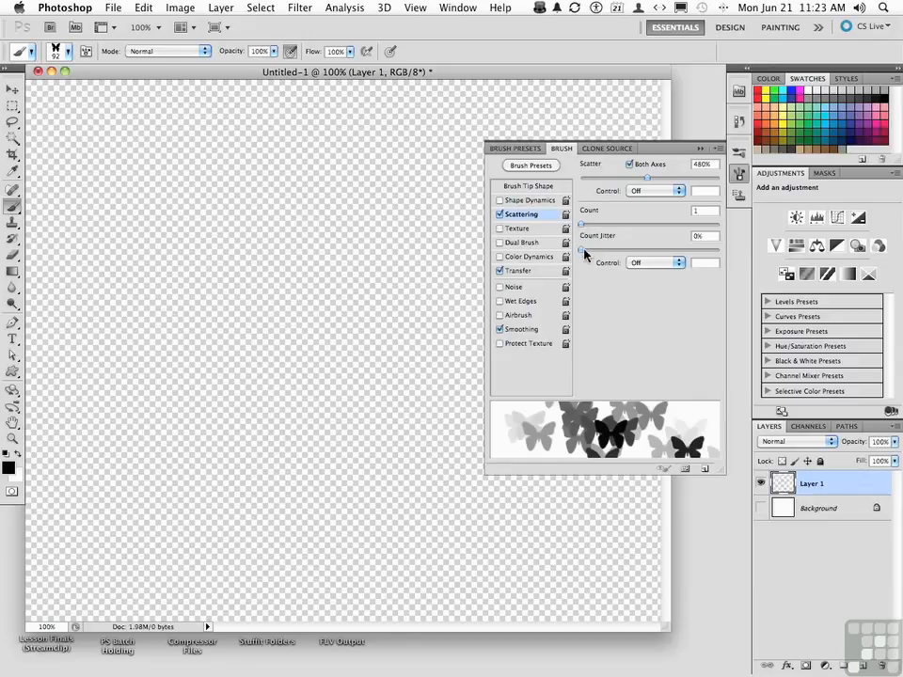
Set the butterfly brush's scattering count to 6
{"action": "left_click_drag", "start_coordinate": [584, 226], "coordinate": [629, 227]}
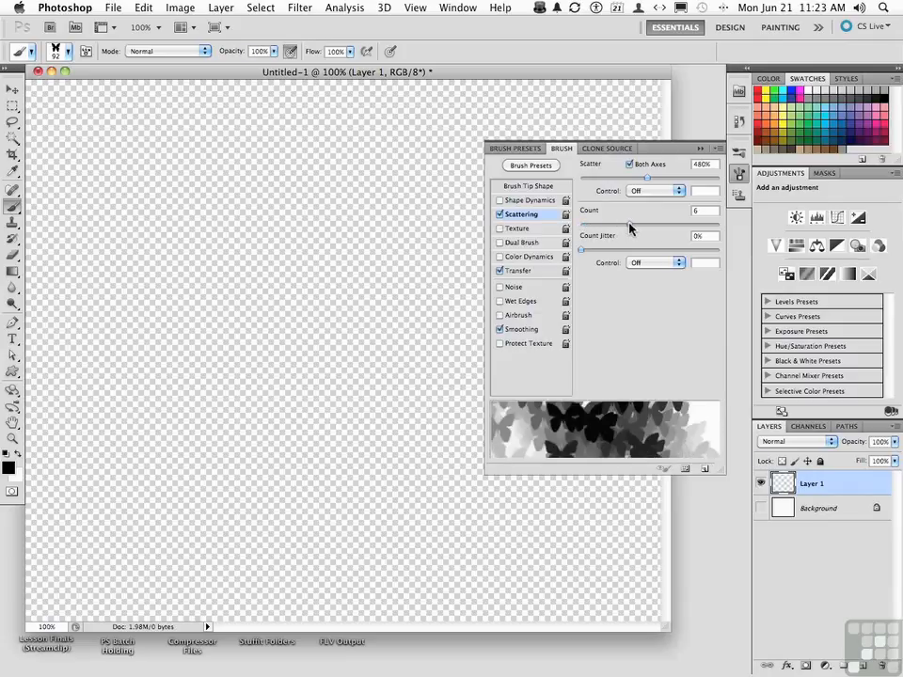
Set the butterfly brush's scattering count to 1 and its count jitter to 22%
{"action": "mouse_move", "coordinate": [626, 227]}
{"action": "left_mouse_down"}
{"action": "mouse_move", "coordinate": [569, 227]}
{"action": "mouse_move", "coordinate": [586, 254]}
{"action": "mouse_move", "coordinate": [611, 254]}
{"action": "left_mouse_up"}
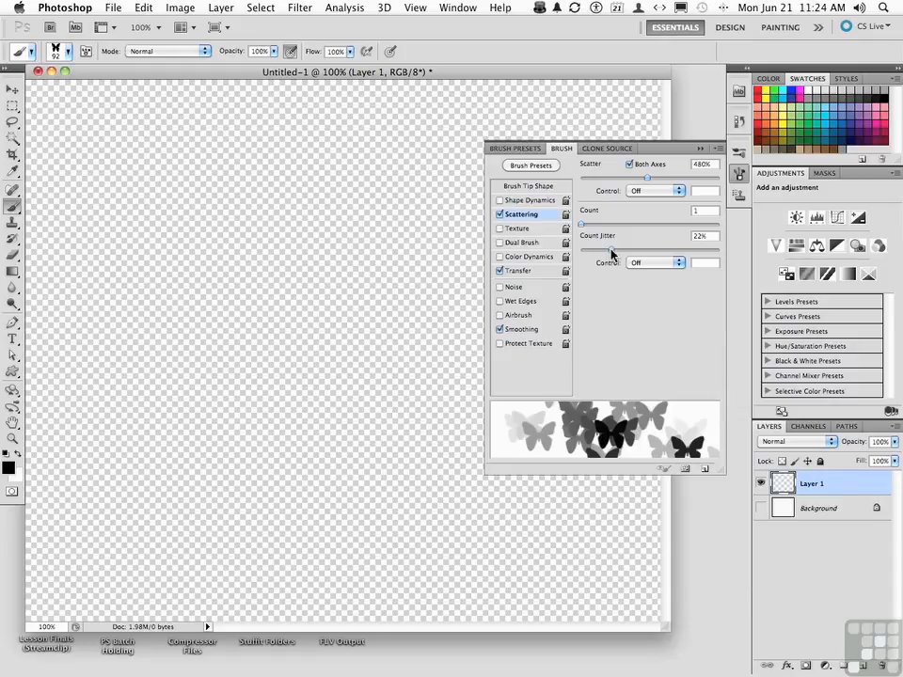
Enable Shape Dynamics with a 49% size jitter, and try the brush with a test stroke that is undone
{"action": "left_click", "coordinate": [516, 201]}
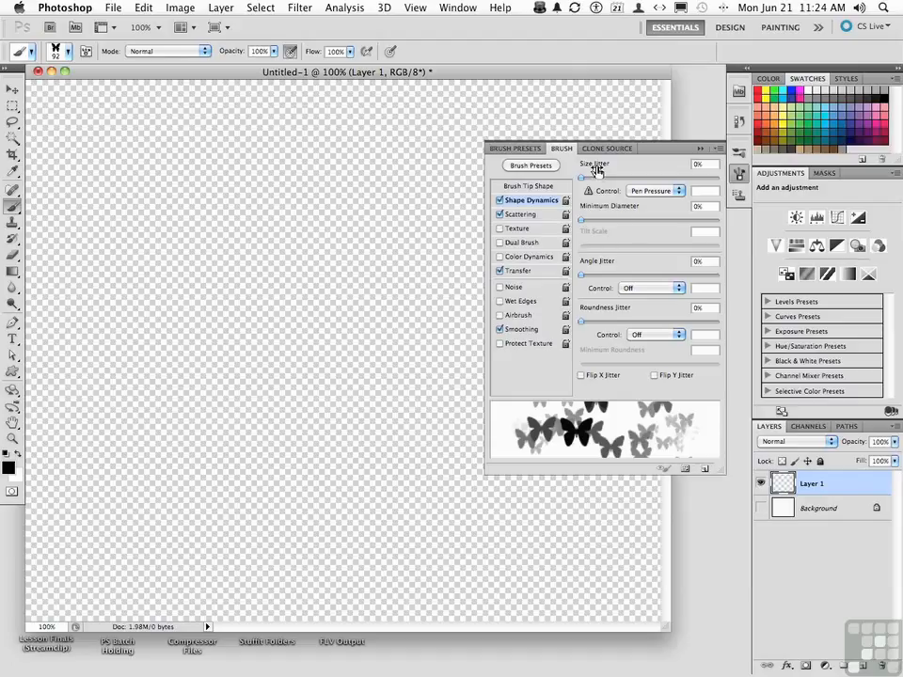
{"action": "left_click_drag", "start_coordinate": [582, 178], "coordinate": [649, 178]}
{"action": "mouse_move", "coordinate": [181, 403]}
{"action": "left_mouse_down"}
{"action": "mouse_move", "coordinate": [233, 390]}
{"action": "mouse_move", "coordinate": [262, 363]}
{"action": "mouse_move", "coordinate": [276, 297]}
{"action": "mouse_move", "coordinate": [365, 226]}
{"action": "left_mouse_up"}
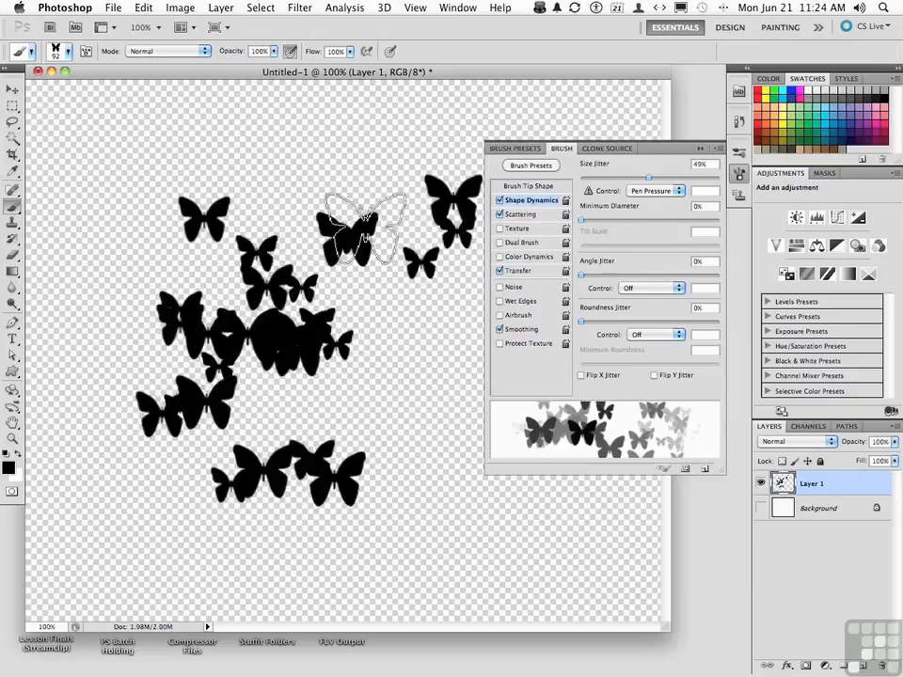
{"action": "key", "text": "ctrl+z"}
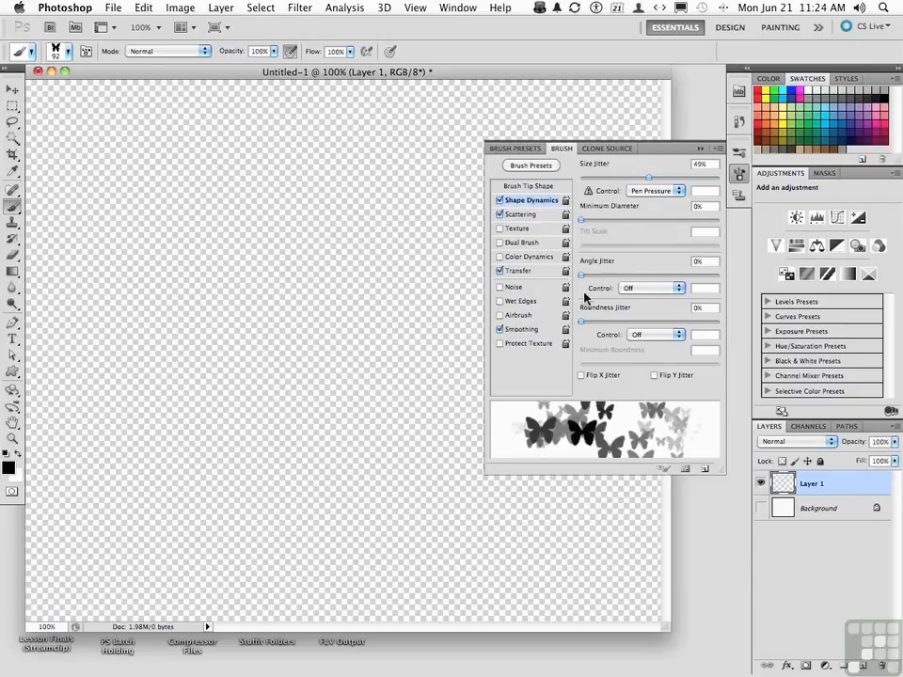
Set the minimum diameter to 26% and the angle jitter to 29%, and paint a test stroke and clear it
{"action": "left_click_drag", "start_coordinate": [581, 220], "coordinate": [615, 223]}
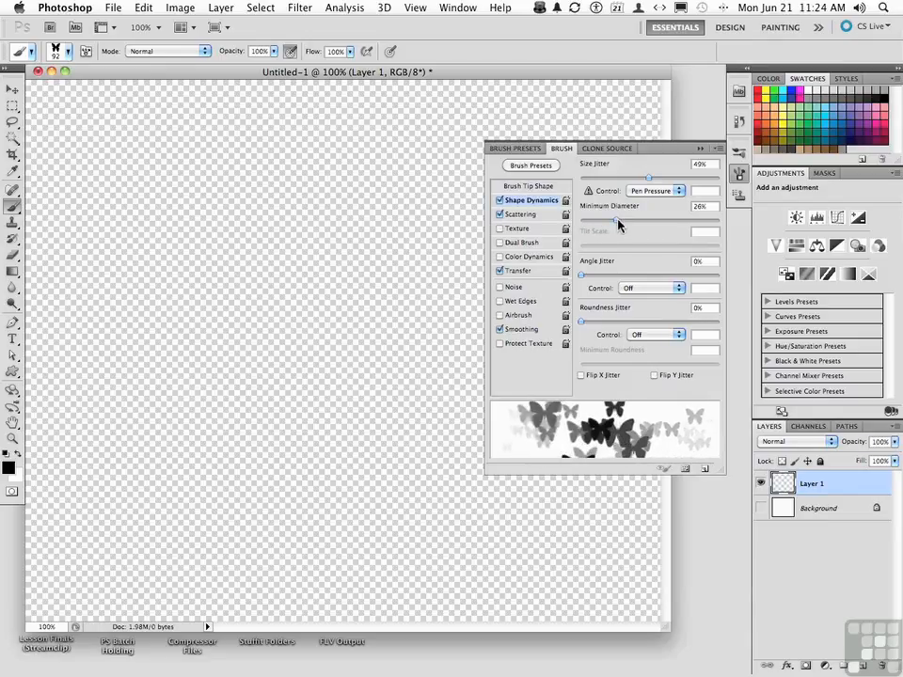
{"action": "left_click_drag", "start_coordinate": [582, 275], "coordinate": [619, 277]}
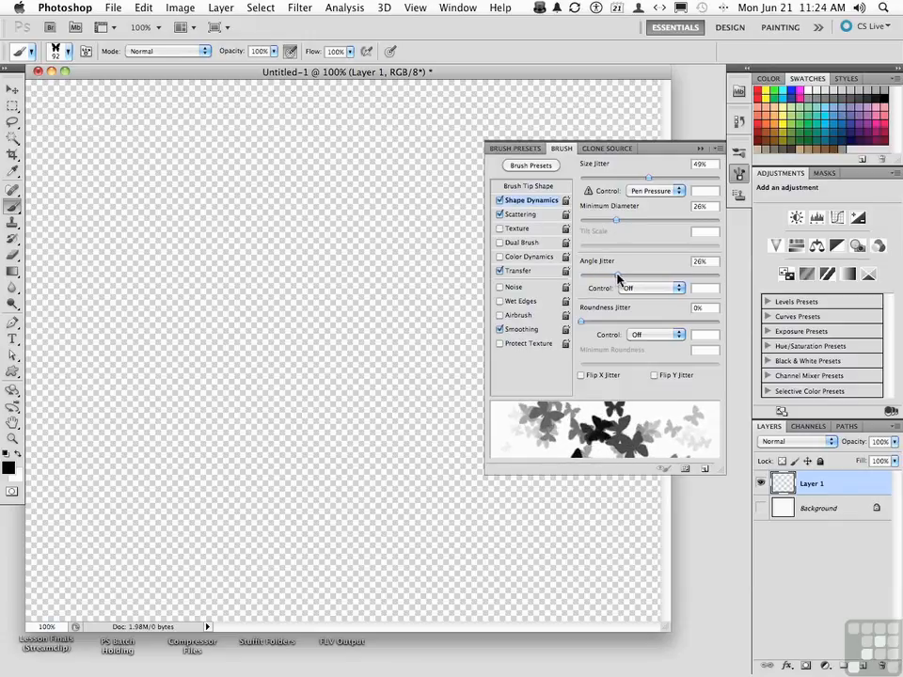
{"action": "mouse_move", "coordinate": [212, 383]}
{"action": "left_mouse_down"}
{"action": "mouse_move", "coordinate": [301, 284]}
{"action": "mouse_move", "coordinate": [361, 282]}
{"action": "mouse_move", "coordinate": [376, 370]}
{"action": "left_mouse_up"}
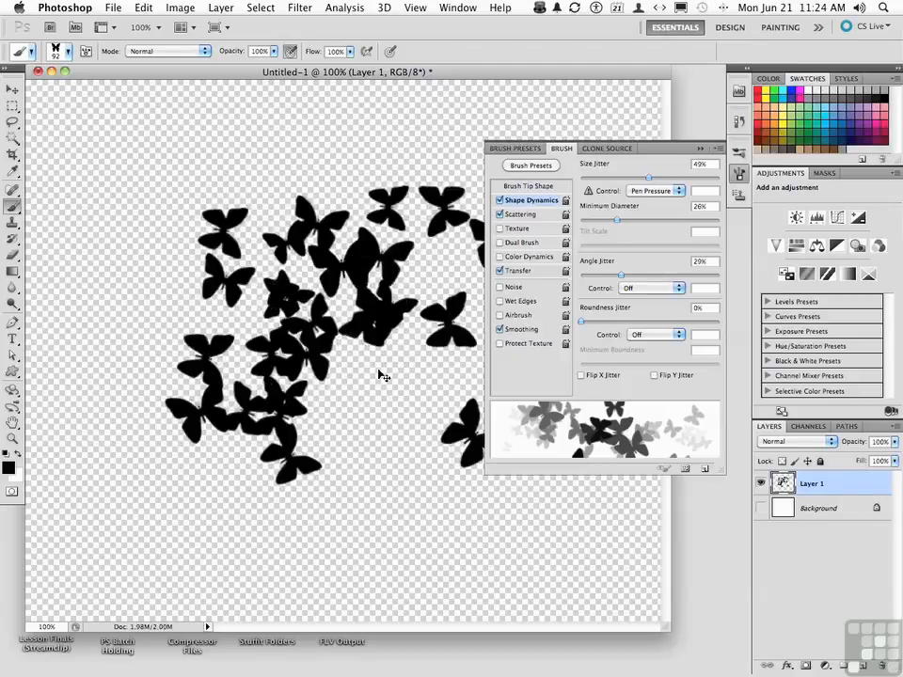
{"action": "key", "text": "BackSpace"}
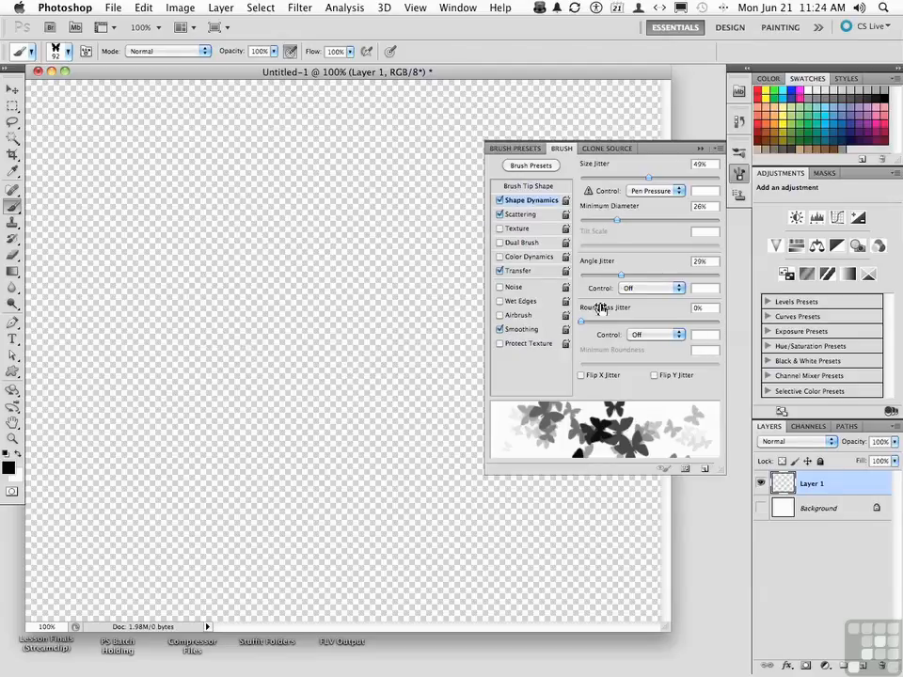
Set the brush's roundness jitter to 15% and raise its minimum roundness
{"action": "left_click_drag", "start_coordinate": [581, 323], "coordinate": [601, 325]}
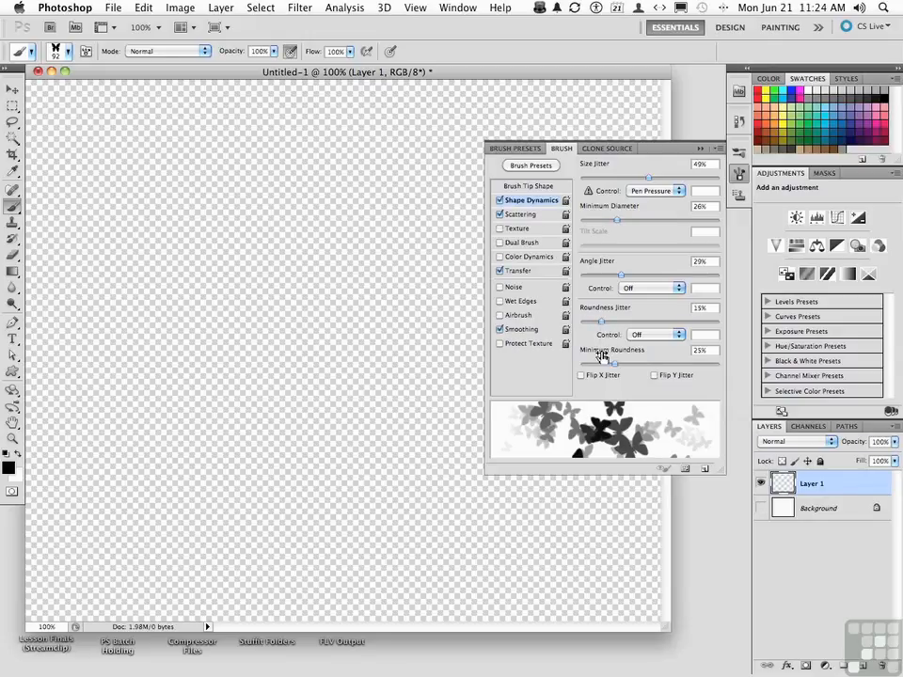
{"action": "left_click_drag", "start_coordinate": [615, 364], "coordinate": [631, 368]}
Enable Texture for the butterfly brush, view the available texture patterns, and turn Texture off again
{"action": "left_click", "coordinate": [515, 230]}
{"action": "left_click", "coordinate": [621, 188]}
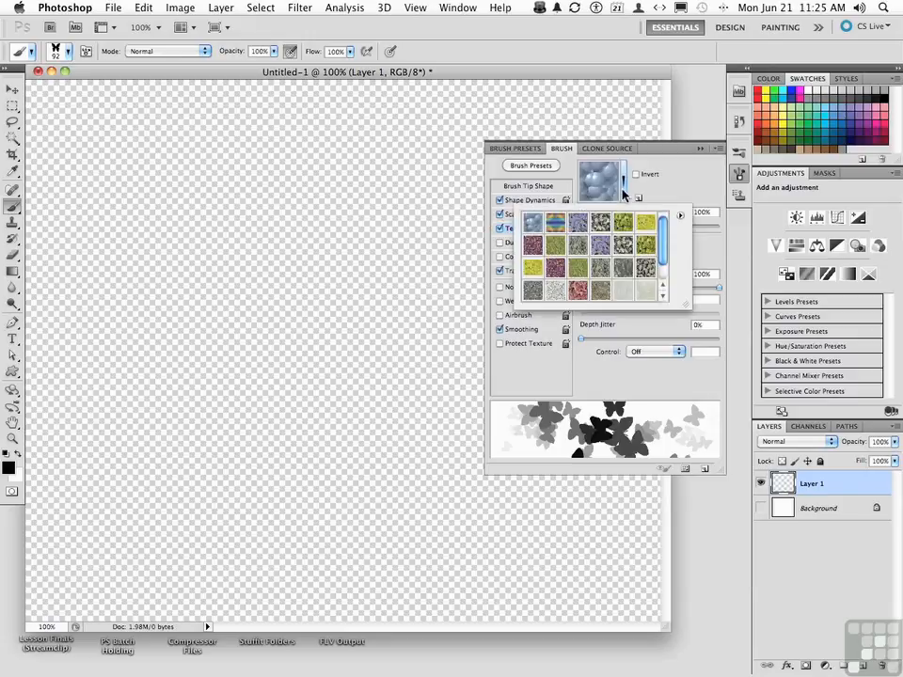
{"action": "left_click", "coordinate": [500, 232]}
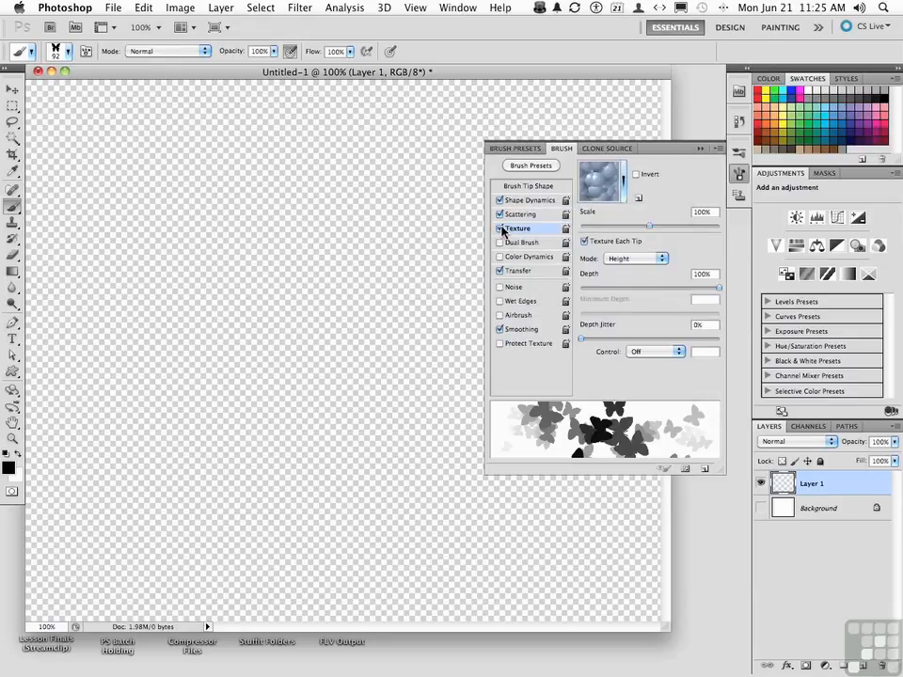
{"action": "left_click", "coordinate": [500, 229]}
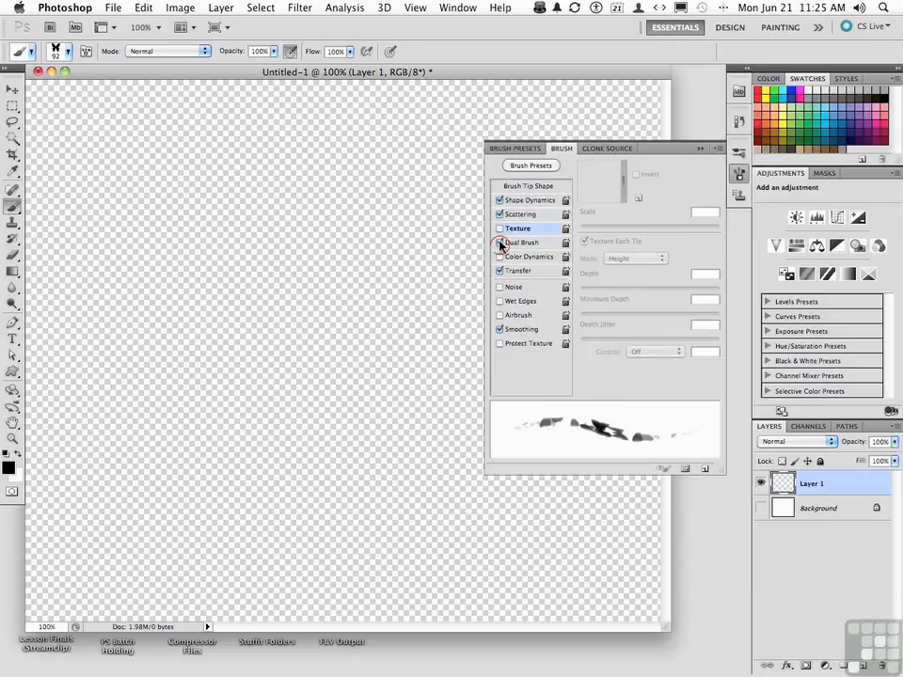
Try Dual Brush with the 44 px tip and the 74 px leaf tip, and turn Dual Brush off again
{"action": "left_click", "coordinate": [500, 243]}
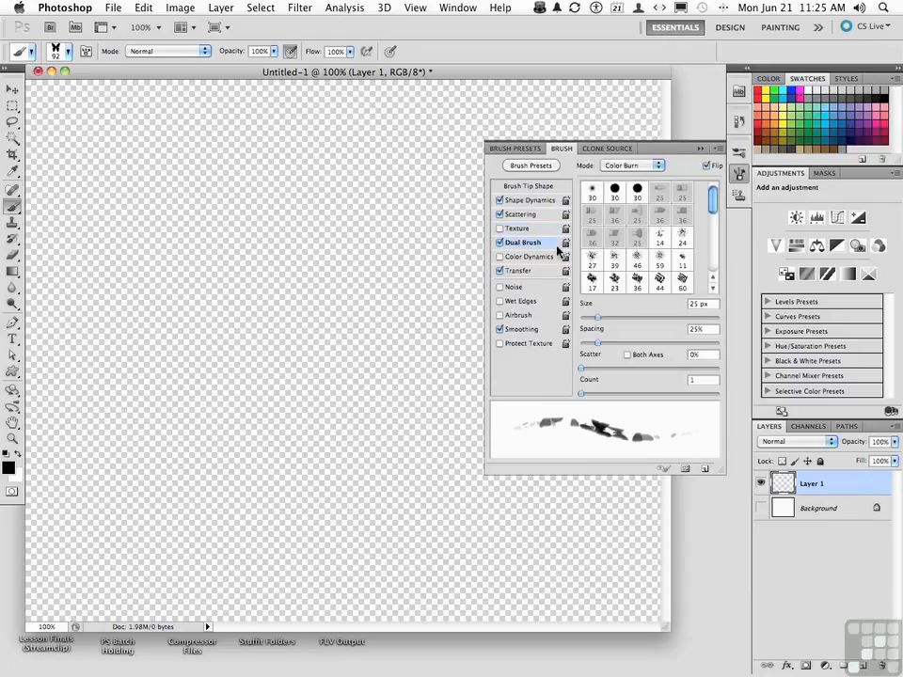
{"action": "left_click", "coordinate": [657, 281]}
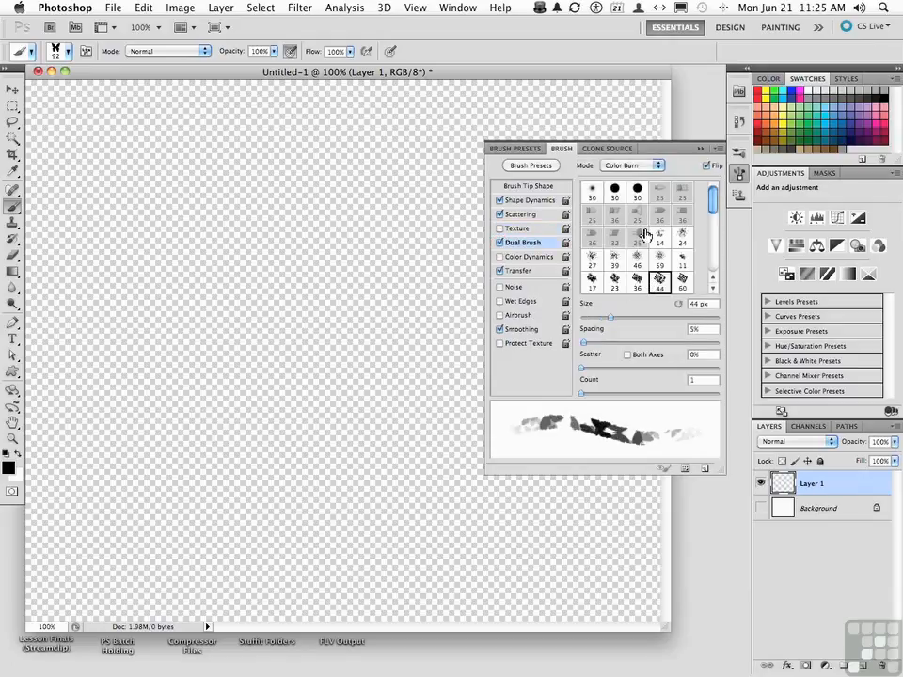
{"action": "scroll", "coordinate": [644, 233], "scroll_direction": "down", "scroll_amount": 2}
{"action": "left_click", "coordinate": [659, 271]}
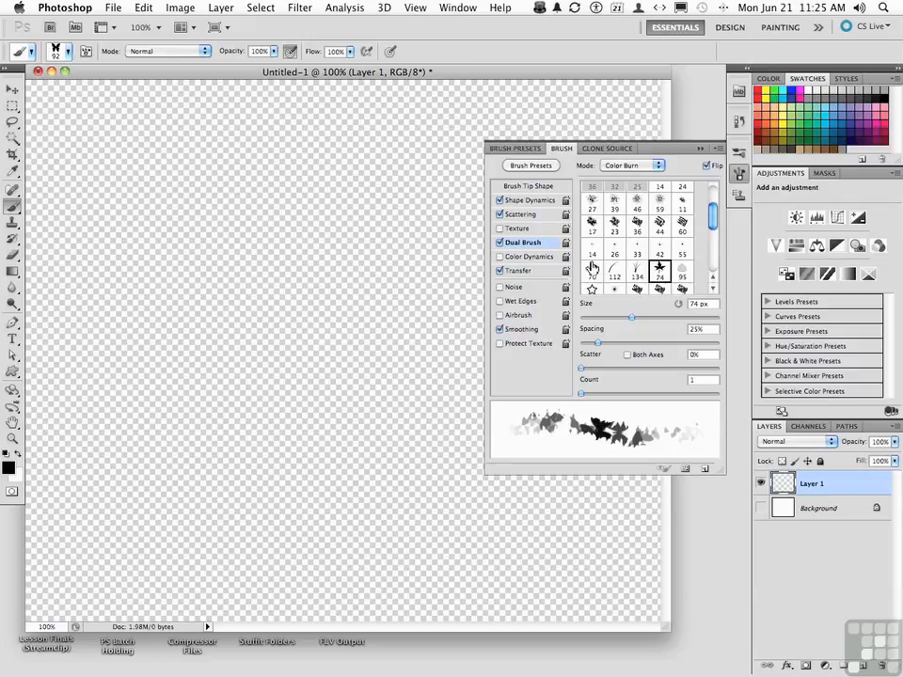
{"action": "left_click", "coordinate": [500, 243]}
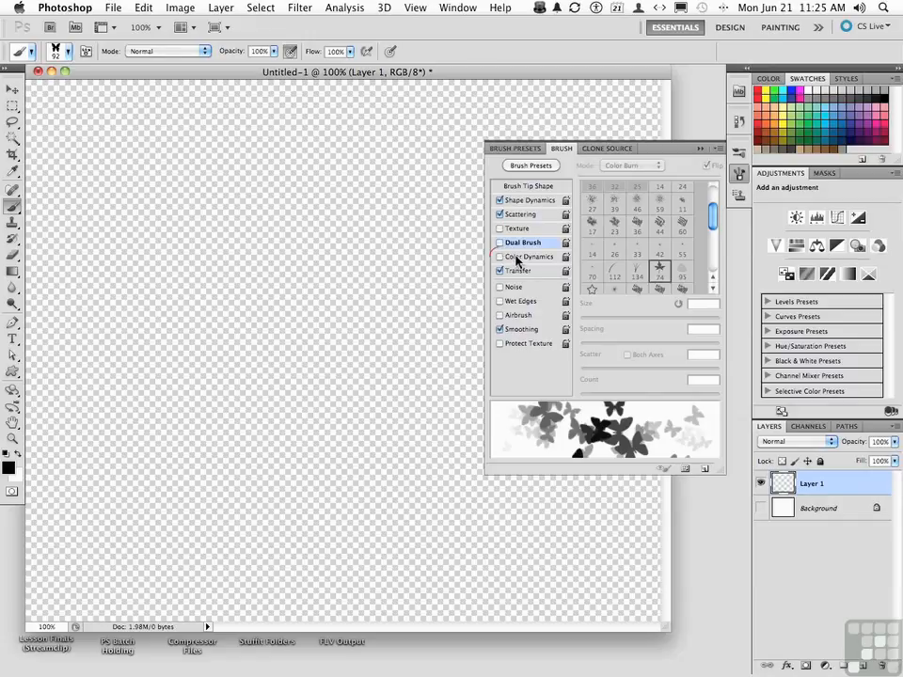
Enable Color Dynamics for the butterfly brush and choose a red foreground with a light blue background color
{"action": "left_click", "coordinate": [516, 257]}
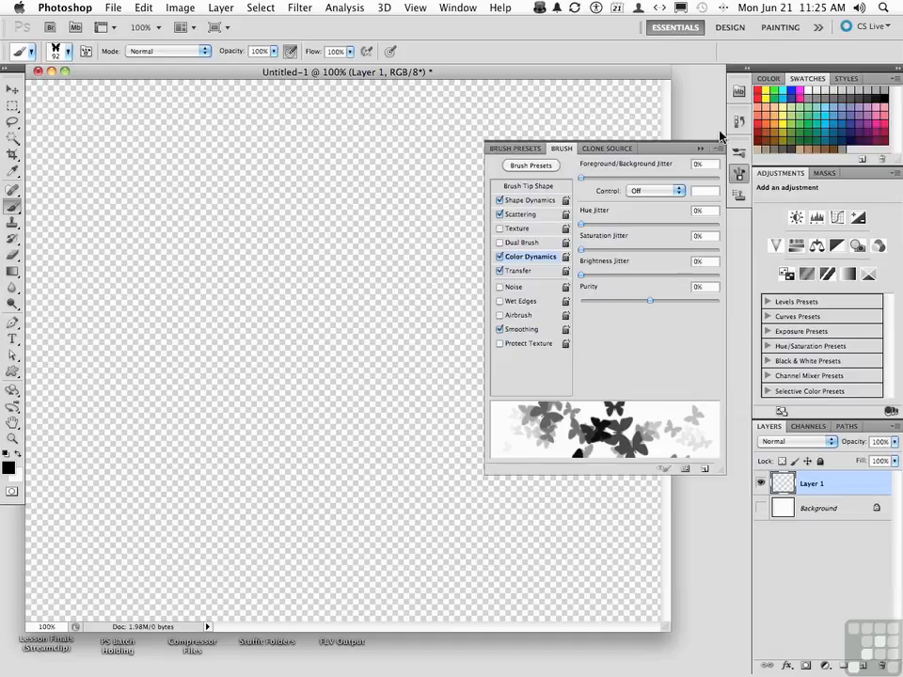
{"action": "left_click", "coordinate": [758, 92]}
Paint a red test stroke with the butterfly brush and undo it
{"action": "mouse_move", "coordinate": [155, 382]}
{"action": "left_mouse_down"}
{"action": "mouse_move", "coordinate": [187, 328]}
{"action": "mouse_move", "coordinate": [246, 305]}
{"action": "mouse_move", "coordinate": [320, 305]}
{"action": "left_mouse_up"}
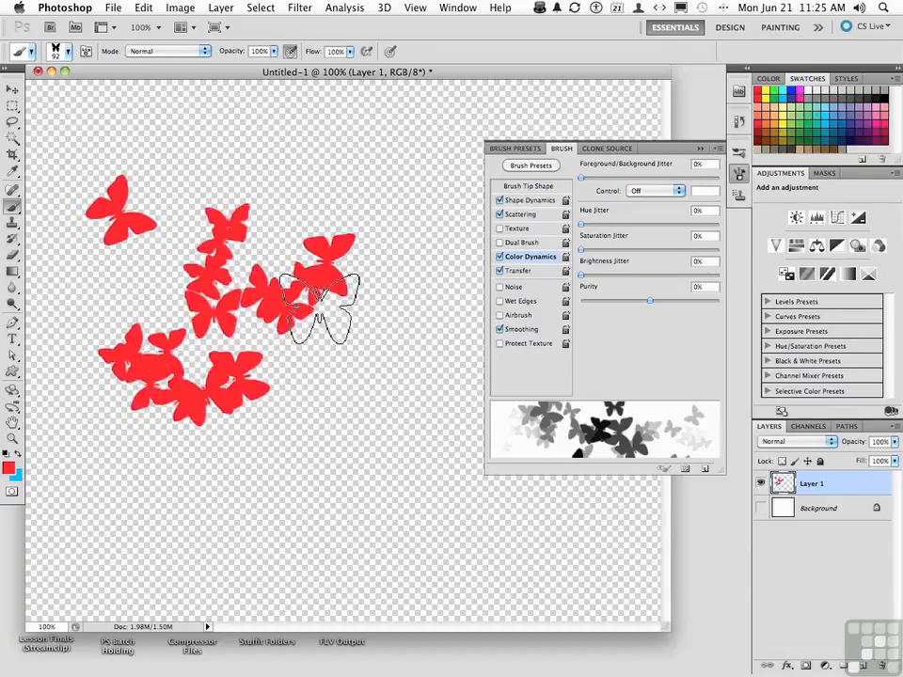
{"action": "key", "text": "super+z"}
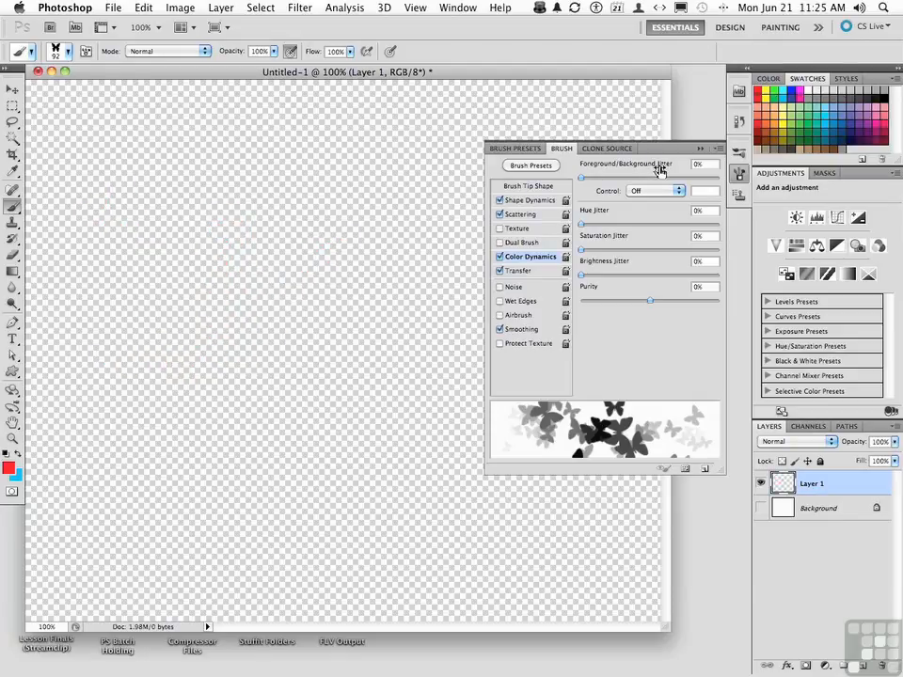
Set the foreground/background jitter to 56%, and paint a mixed-color test stroke and clear it
{"action": "left_click_drag", "start_coordinate": [643, 183], "coordinate": [658, 178]}
{"action": "mouse_move", "coordinate": [157, 314]}
{"action": "left_mouse_down"}
{"action": "mouse_move", "coordinate": [272, 308]}
{"action": "mouse_move", "coordinate": [308, 287]}
{"action": "mouse_move", "coordinate": [334, 248]}
{"action": "mouse_move", "coordinate": [369, 265]}
{"action": "mouse_move", "coordinate": [374, 339]}
{"action": "left_mouse_up"}
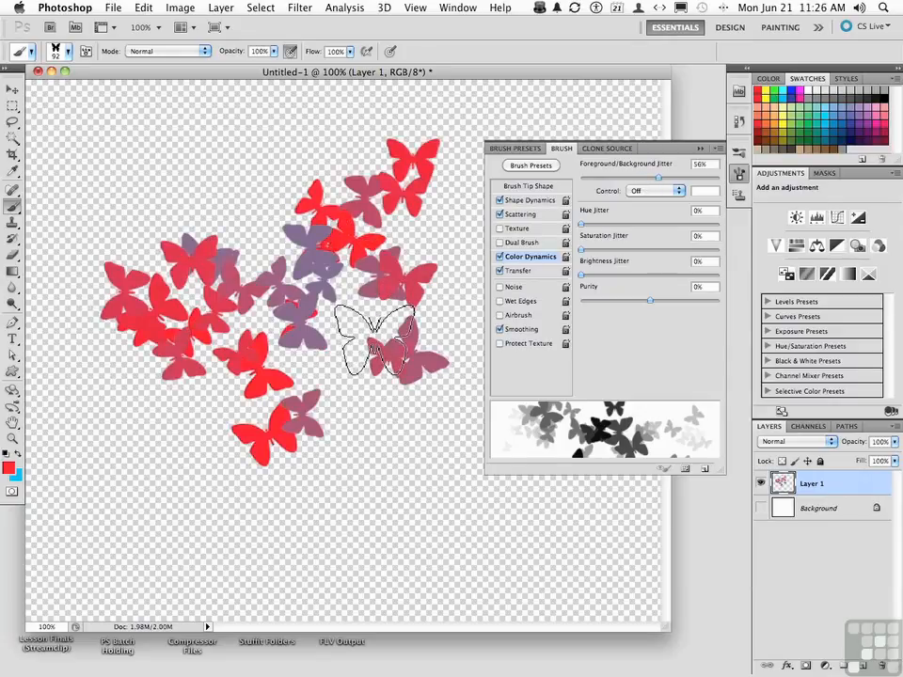
{"action": "key", "text": "Delete"}
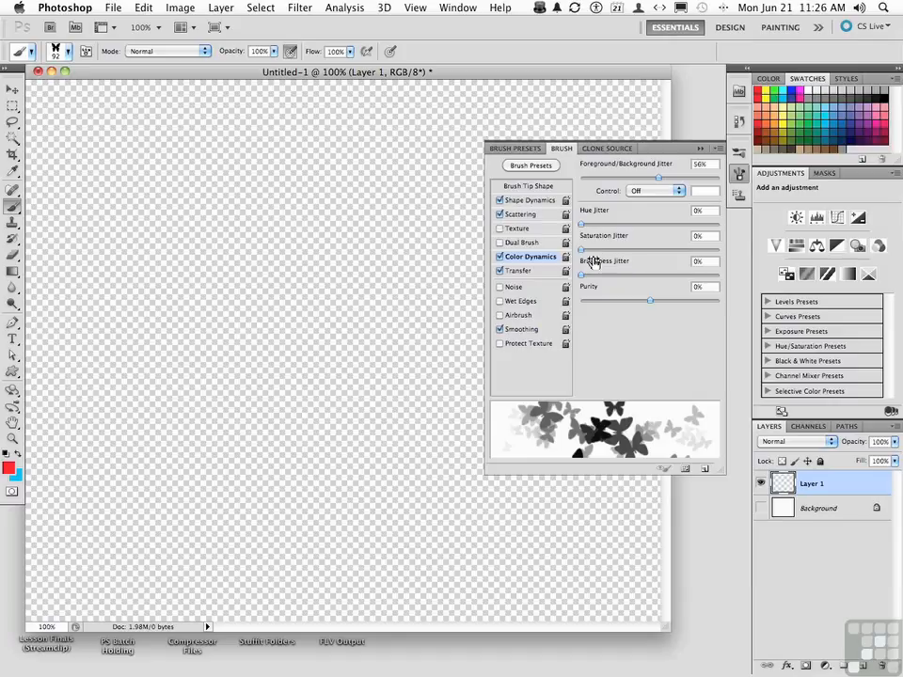
Set hue jitter to 53%, saturation jitter to 68%, brightness jitter to 46% and purity to +27%, and clear a multicolored test stroke
{"action": "left_click_drag", "start_coordinate": [584, 225], "coordinate": [654, 226]}
{"action": "left_click_drag", "start_coordinate": [581, 250], "coordinate": [673, 251]}
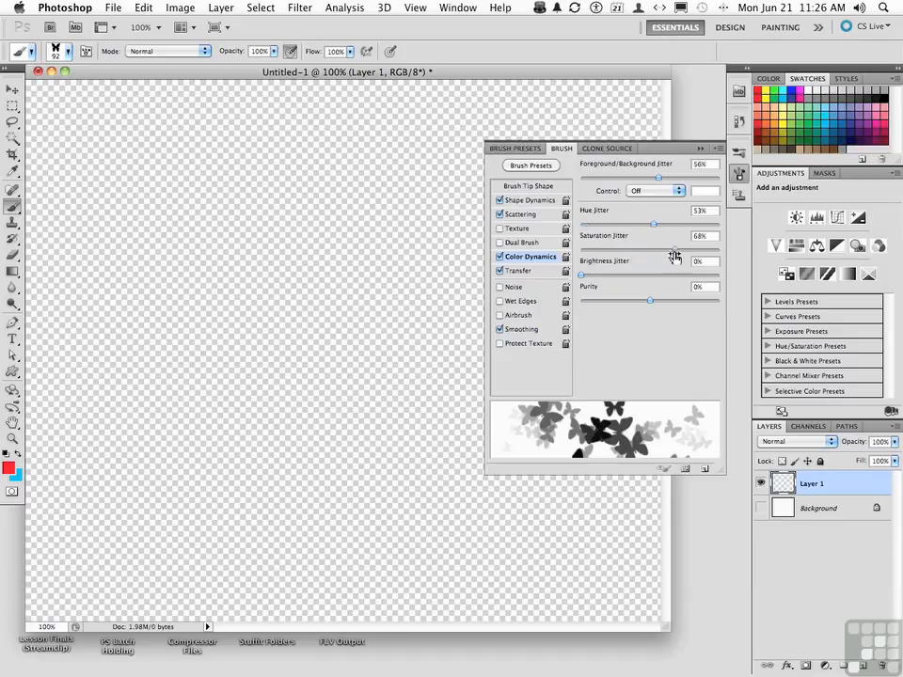
{"action": "left_click_drag", "start_coordinate": [581, 275], "coordinate": [645, 276]}
{"action": "left_click_drag", "start_coordinate": [646, 303], "coordinate": [657, 302]}
{"action": "mouse_move", "coordinate": [252, 265]}
{"action": "left_mouse_down"}
{"action": "mouse_move", "coordinate": [191, 291]}
{"action": "mouse_move", "coordinate": [180, 371]}
{"action": "mouse_move", "coordinate": [209, 409]}
{"action": "mouse_move", "coordinate": [250, 404]}
{"action": "mouse_move", "coordinate": [283, 299]}
{"action": "mouse_move", "coordinate": [311, 248]}
{"action": "mouse_move", "coordinate": [364, 255]}
{"action": "mouse_move", "coordinate": [397, 310]}
{"action": "mouse_move", "coordinate": [388, 367]}
{"action": "mouse_move", "coordinate": [358, 438]}
{"action": "mouse_move", "coordinate": [355, 472]}
{"action": "left_mouse_up"}
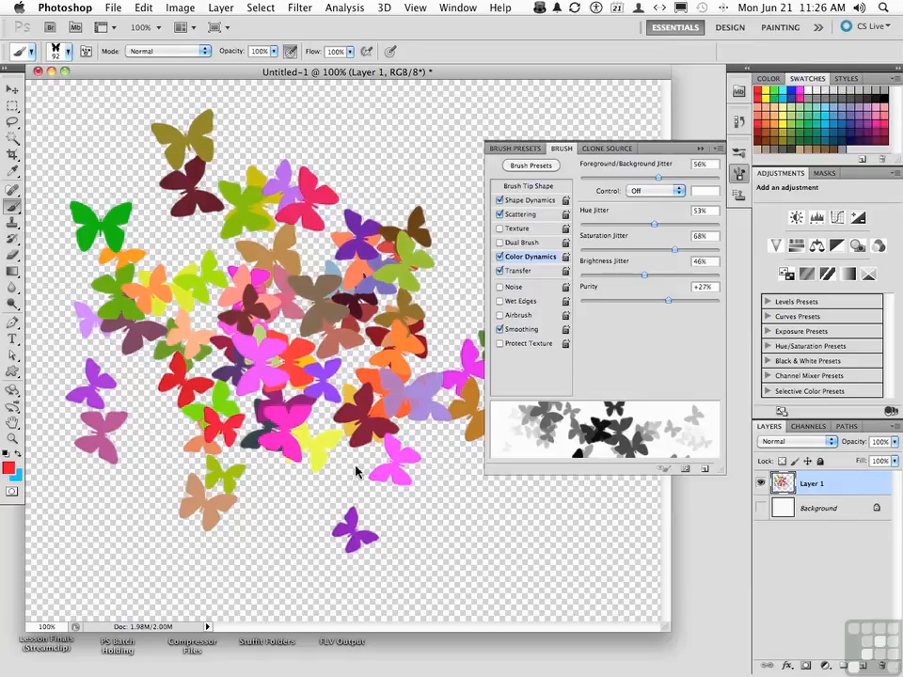
{"action": "key", "text": "Delete"}
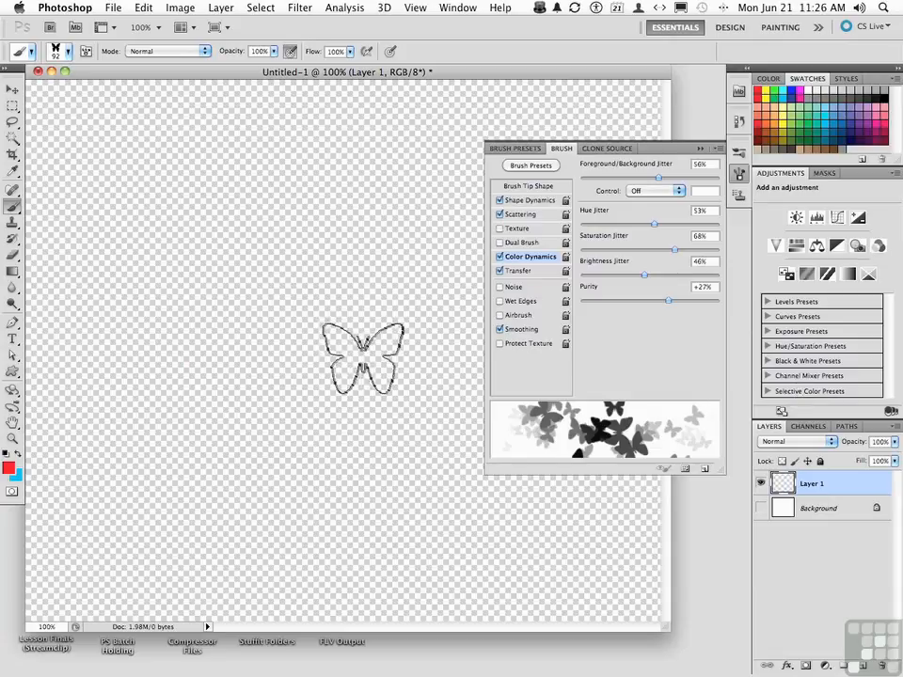
Fill the canvas with overlapping strokes of multicolored butterflies, layering faint ones first and increasingly opaque ones over them
{"action": "mouse_move", "coordinate": [359, 347]}
{"action": "left_mouse_down"}
{"action": "mouse_move", "coordinate": [358, 298]}
{"action": "mouse_move", "coordinate": [220, 418]}
{"action": "mouse_move", "coordinate": [162, 273]}
{"action": "mouse_move", "coordinate": [268, 342]}
{"action": "mouse_move", "coordinate": [467, 504]}
{"action": "mouse_move", "coordinate": [288, 441]}
{"action": "mouse_move", "coordinate": [629, 539]}
{"action": "mouse_move", "coordinate": [598, 296]}
{"action": "mouse_move", "coordinate": [393, 201]}
{"action": "mouse_move", "coordinate": [302, 195]}
{"action": "mouse_move", "coordinate": [64, 273]}
{"action": "mouse_move", "coordinate": [70, 496]}
{"action": "mouse_move", "coordinate": [361, 584]}
{"action": "mouse_move", "coordinate": [60, 455]}
{"action": "mouse_move", "coordinate": [317, 360]}
{"action": "left_mouse_up"}
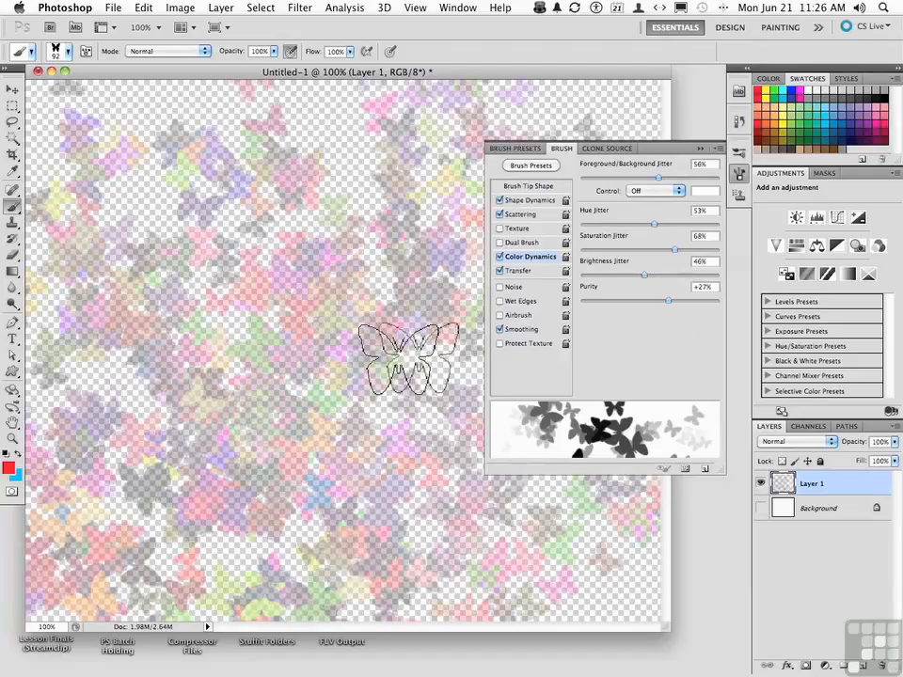
{"action": "mouse_move", "coordinate": [390, 299]}
{"action": "left_mouse_down"}
{"action": "mouse_move", "coordinate": [331, 227]}
{"action": "mouse_move", "coordinate": [319, 261]}
{"action": "mouse_move", "coordinate": [397, 342]}
{"action": "mouse_move", "coordinate": [355, 433]}
{"action": "mouse_move", "coordinate": [235, 456]}
{"action": "mouse_move", "coordinate": [126, 386]}
{"action": "mouse_move", "coordinate": [141, 262]}
{"action": "mouse_move", "coordinate": [83, 355]}
{"action": "mouse_move", "coordinate": [176, 493]}
{"action": "mouse_move", "coordinate": [363, 484]}
{"action": "mouse_move", "coordinate": [605, 534]}
{"action": "left_mouse_up"}
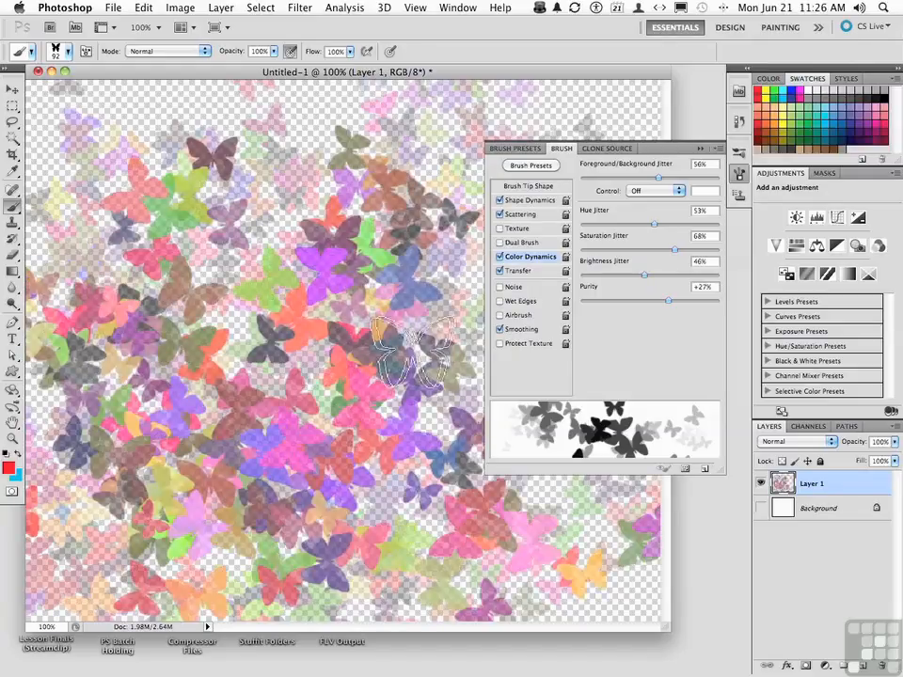
{"action": "mouse_move", "coordinate": [382, 363]}
{"action": "left_mouse_down"}
{"action": "mouse_move", "coordinate": [352, 402]}
{"action": "mouse_move", "coordinate": [310, 310]}
{"action": "mouse_move", "coordinate": [202, 361]}
{"action": "mouse_move", "coordinate": [134, 503]}
{"action": "left_mouse_up"}
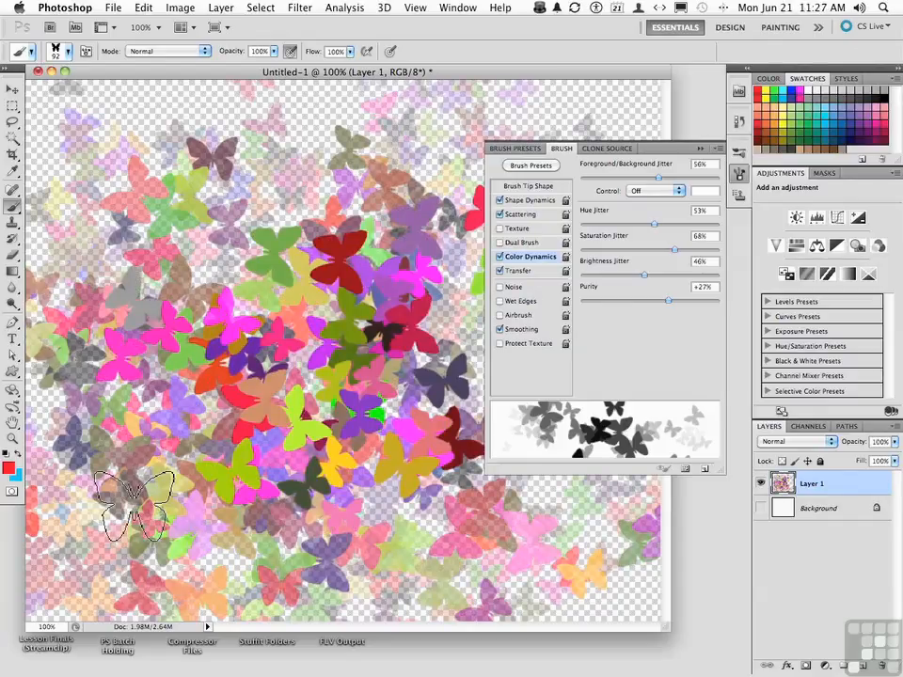